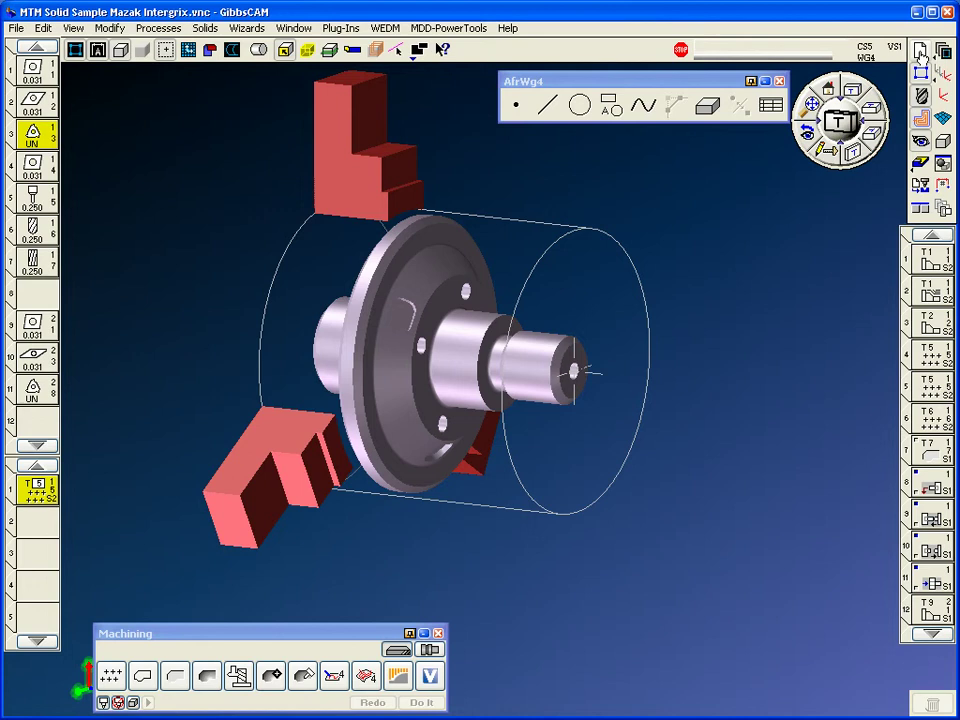
- Review the machine types available in the part's document settings, keeping Integrex 200-IV ST Demo selected
click(919, 52)
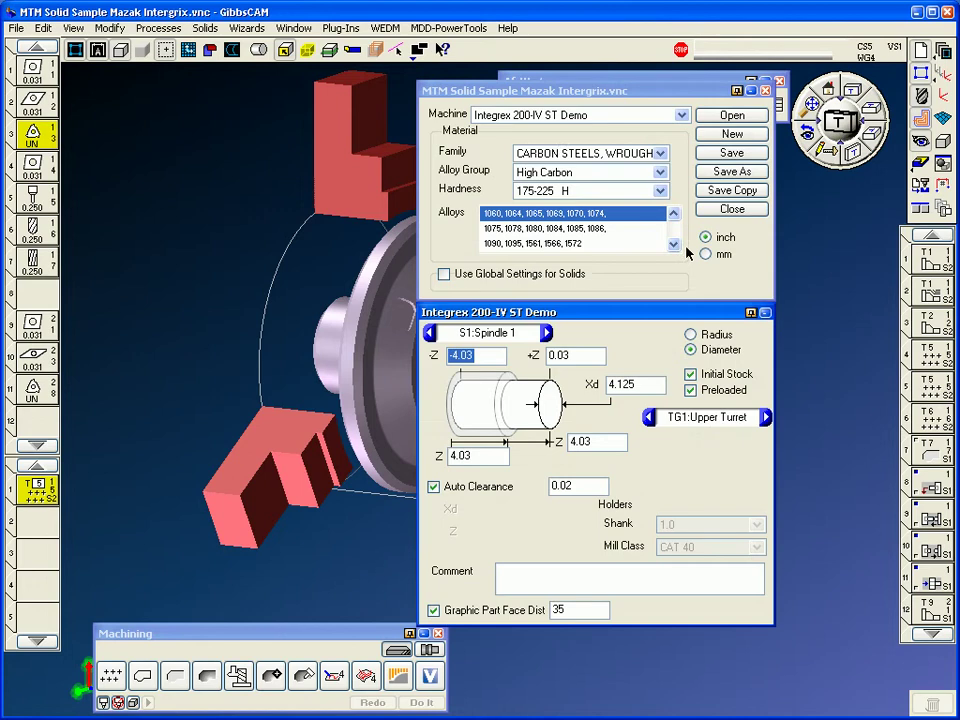
click(594, 117)
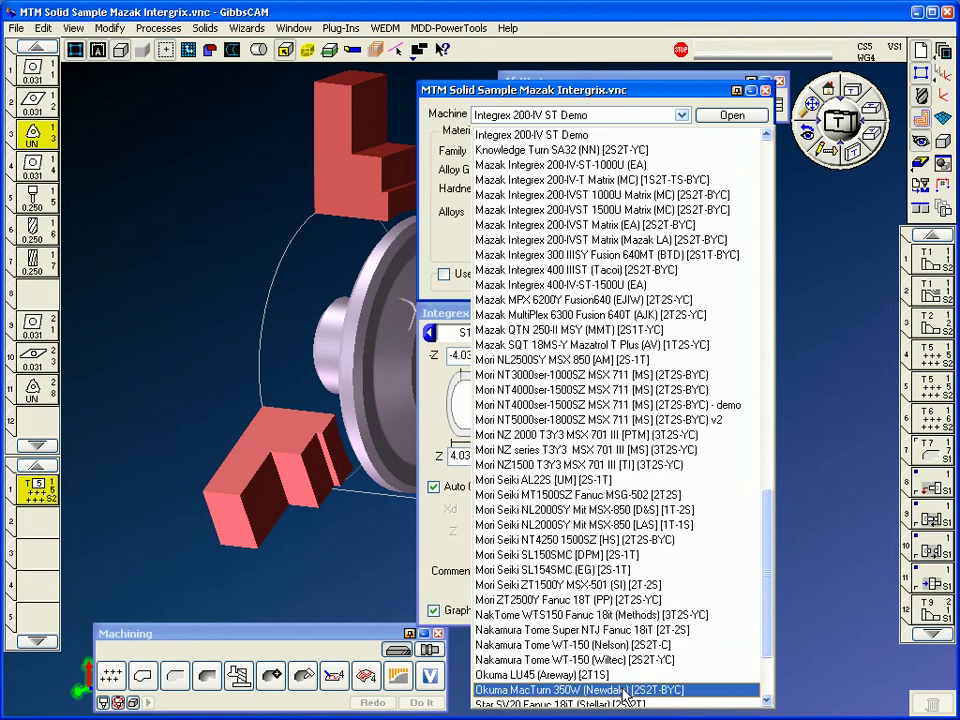
scroll(622, 700, down, 3)
scroll(624, 697, up, 4)
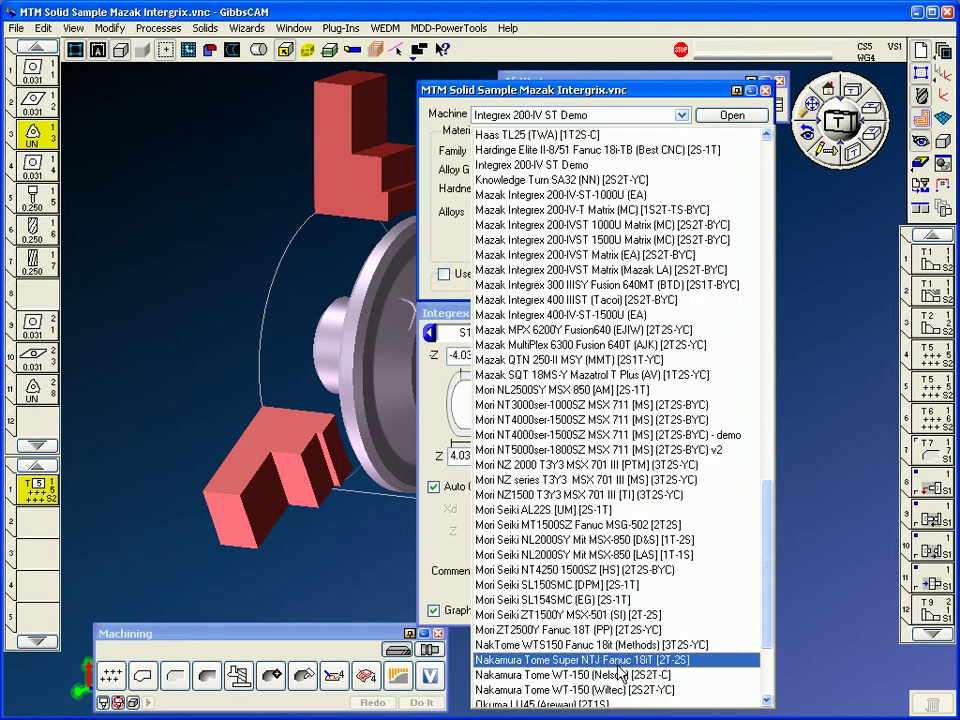
click(849, 340)
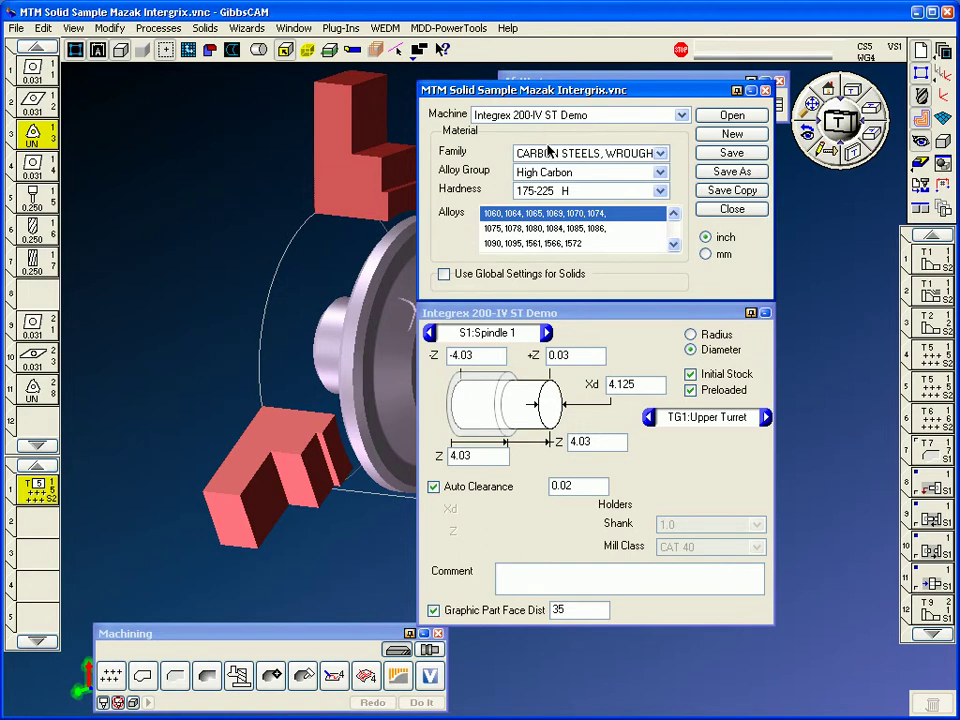
- Check the CARBON STEELS, WROUGHT material family and the stock settings of Spindle 1 and Spindle 2, and close the document settings
click(619, 155)
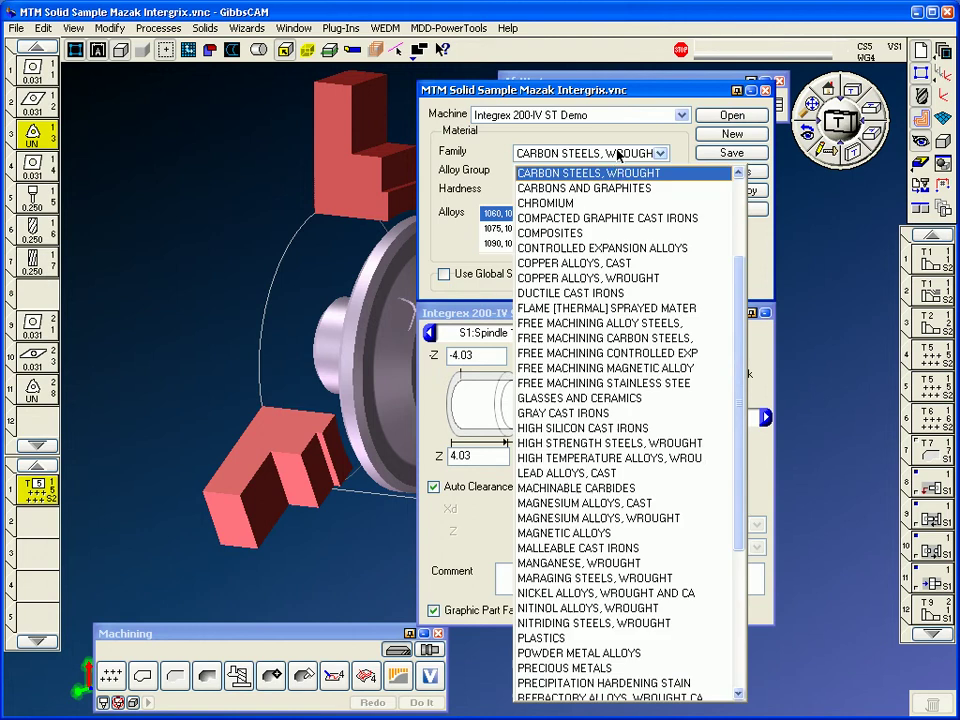
click(617, 175)
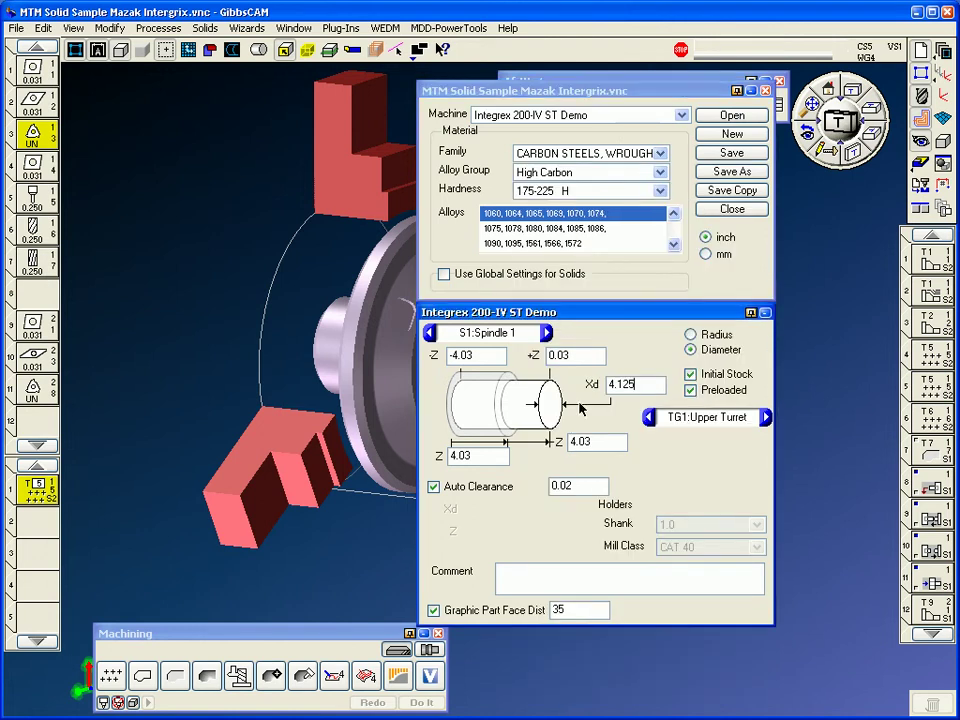
click(547, 333)
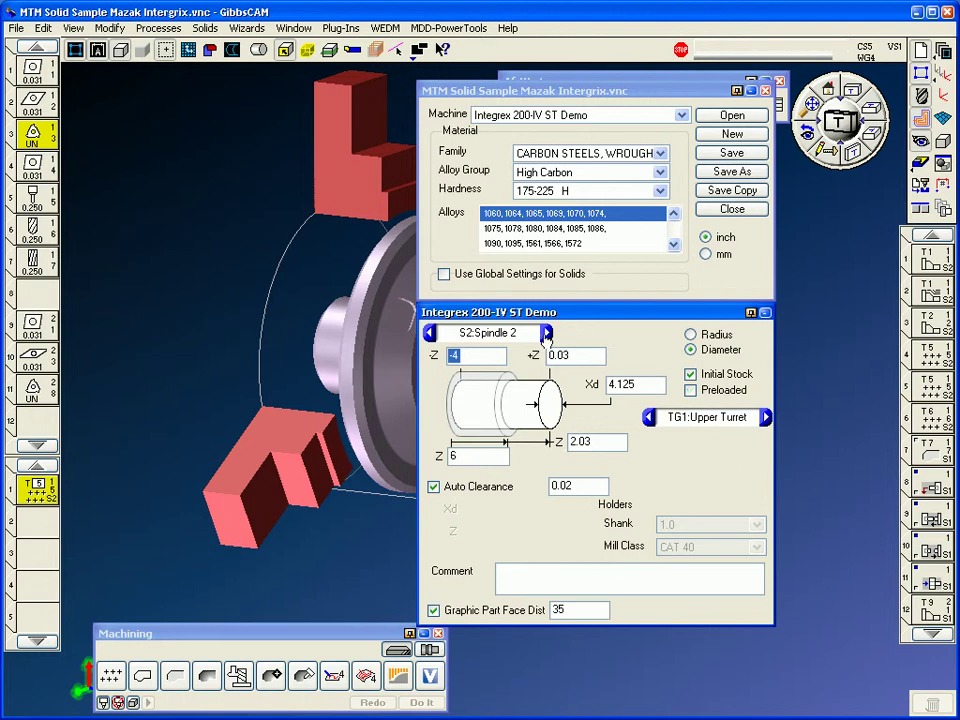
click(547, 333)
double_click(463, 356)
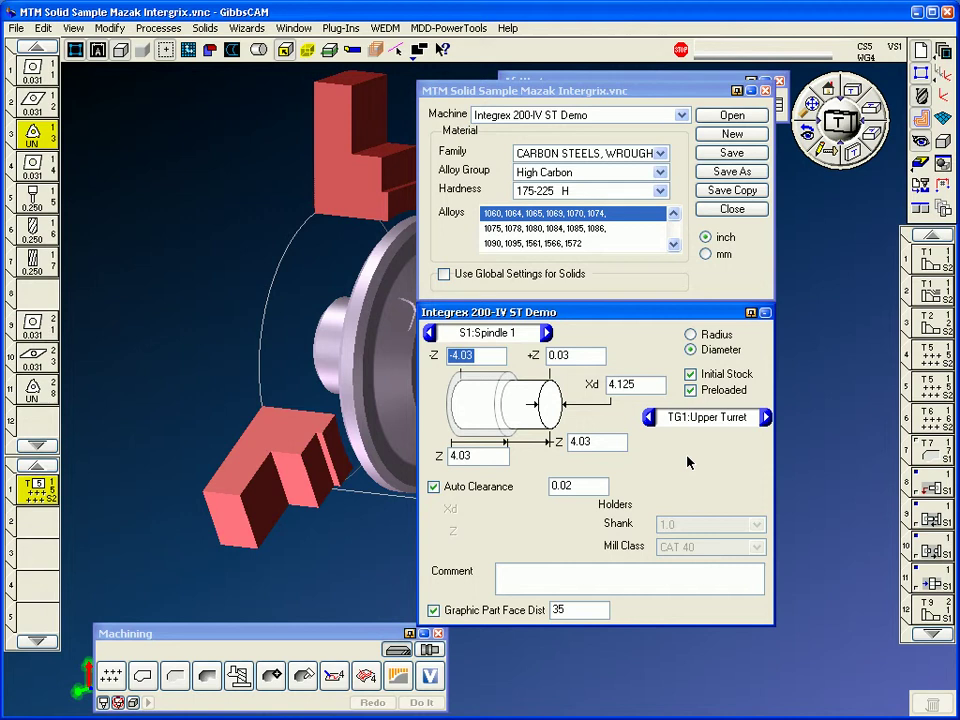
click(766, 91)
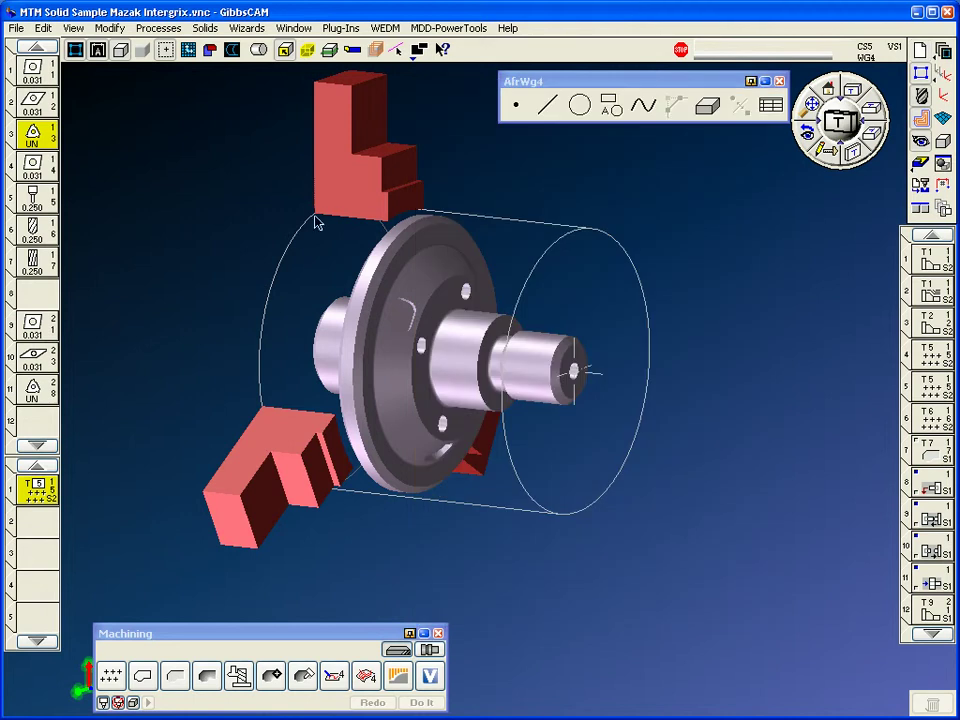
- Inspect turning tool 1's upper turret position, insert preview at calculated scale, tool ID and custom solid holder
double_click(38, 76)
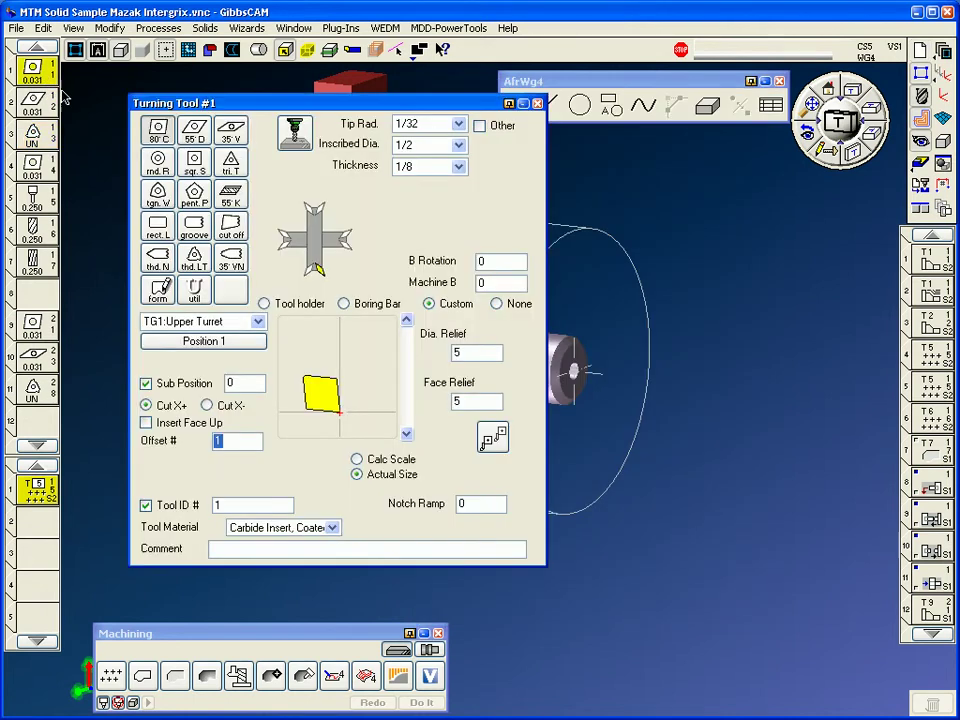
click(220, 326)
click(222, 336)
click(370, 393)
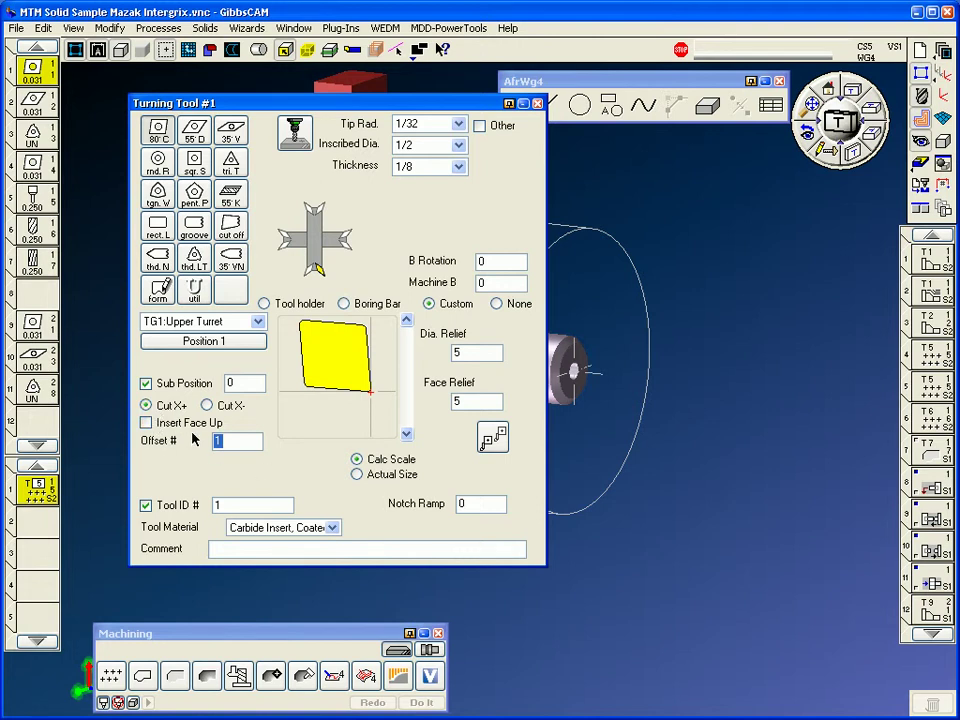
click(235, 507)
click(444, 304)
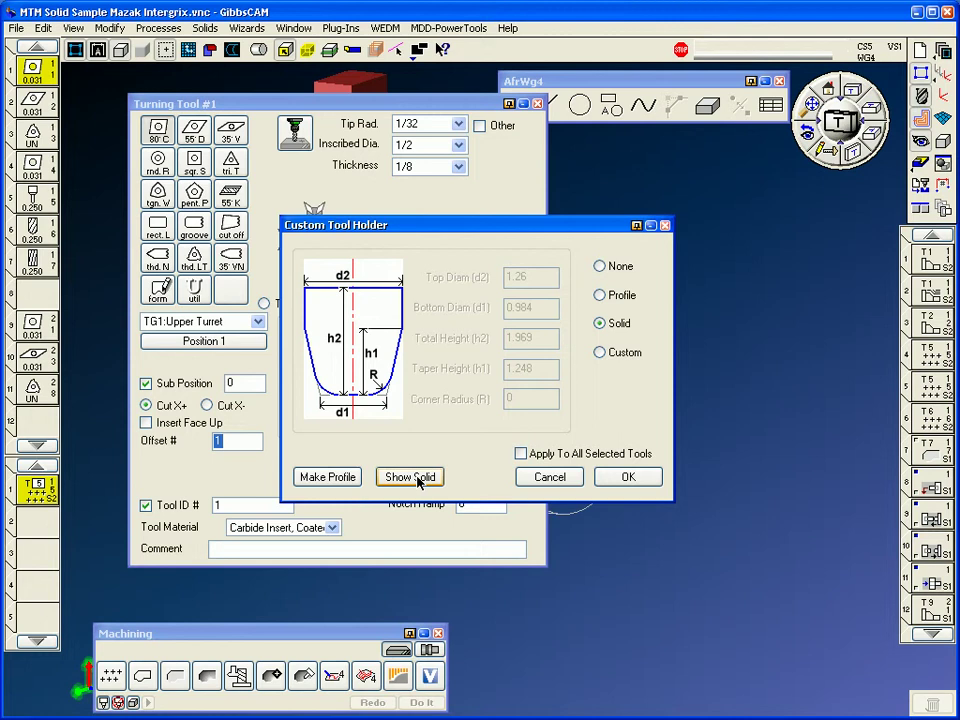
click(627, 478)
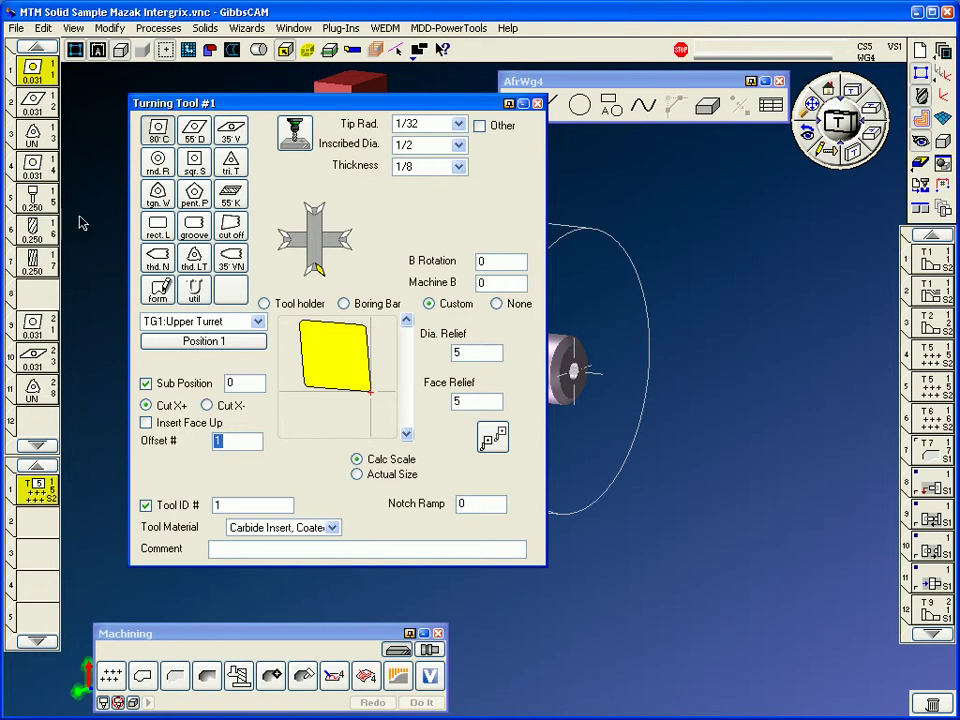
- Preview the standard tool holders for lower turret turning tool 9 at actual size, returning to the 5° face relief holder
click(38, 326)
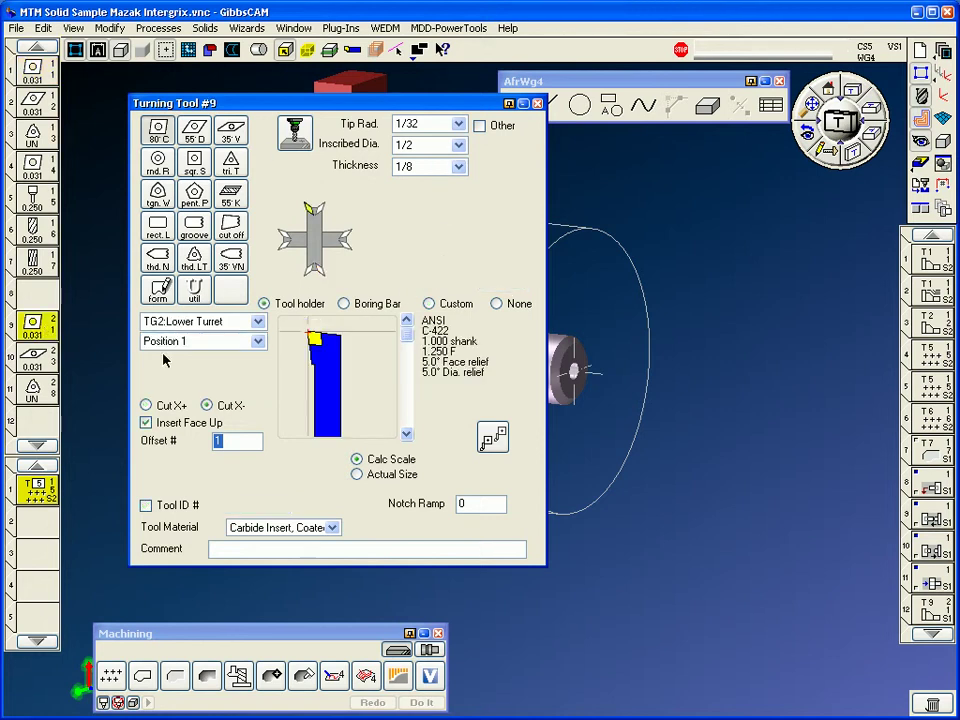
click(407, 434)
click(357, 474)
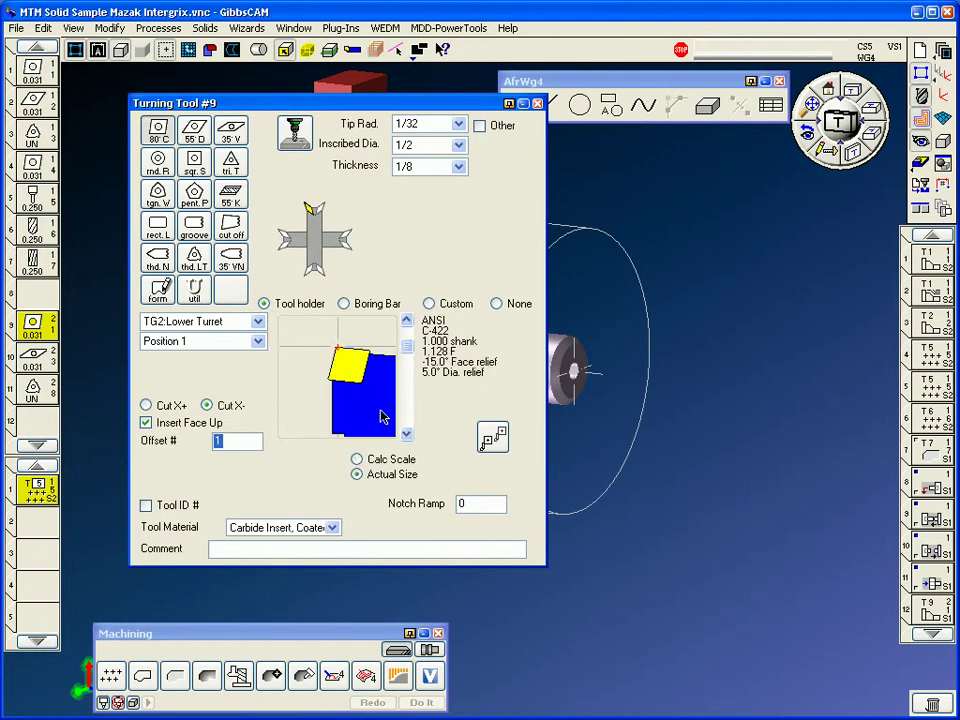
click(407, 431)
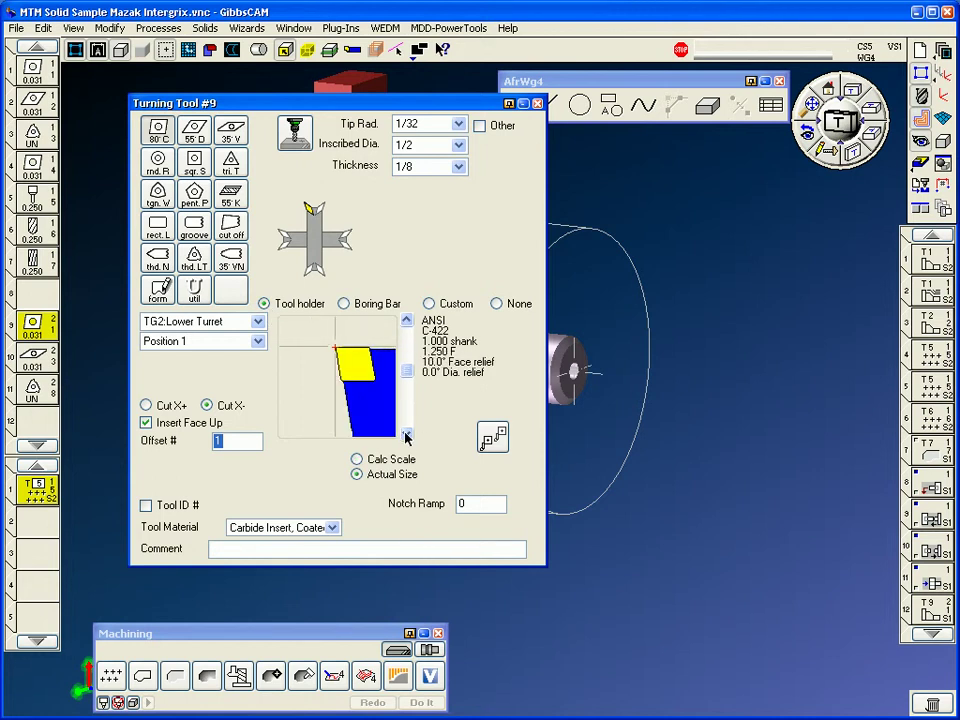
click(407, 321)
click(537, 103)
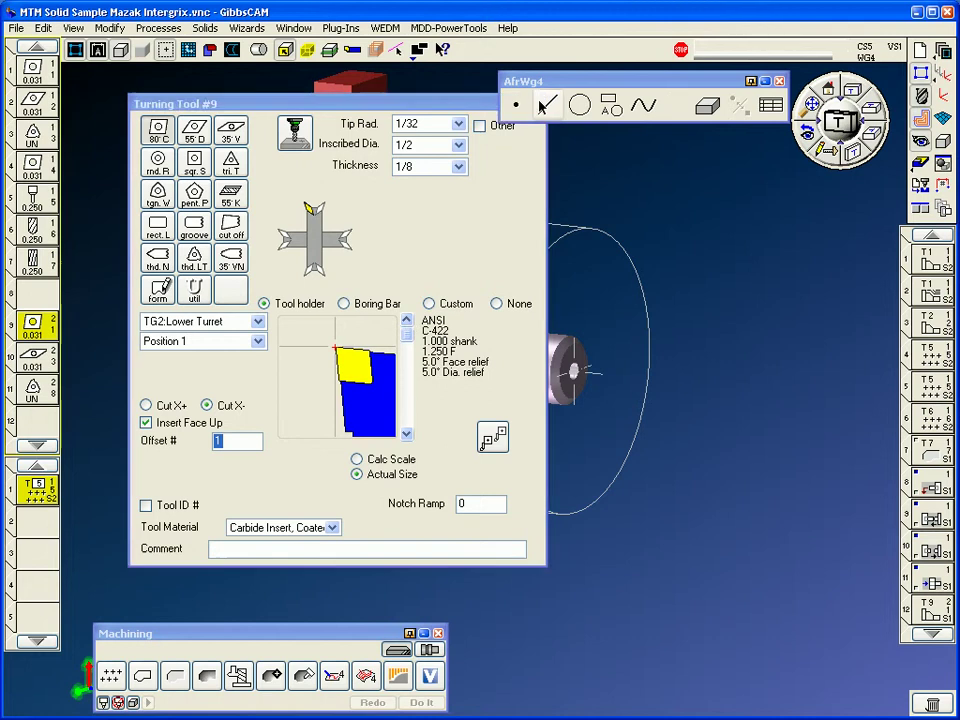
- Inspect tool 5, switching it to a turning tool and back to the milling center drill, and browse its standard sizes
double_click(36, 198)
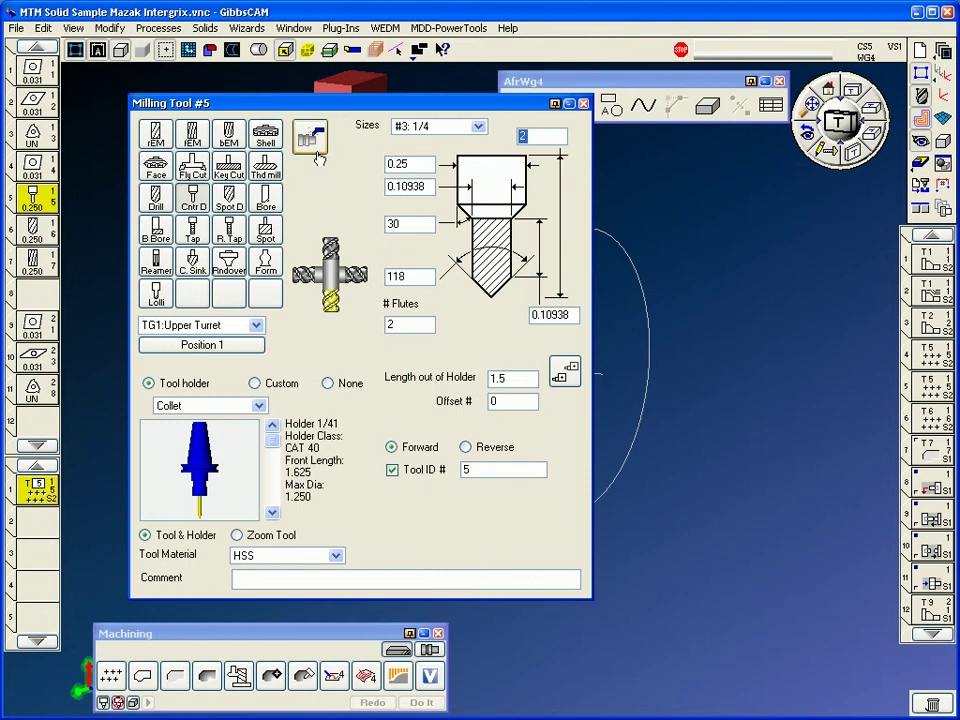
click(309, 138)
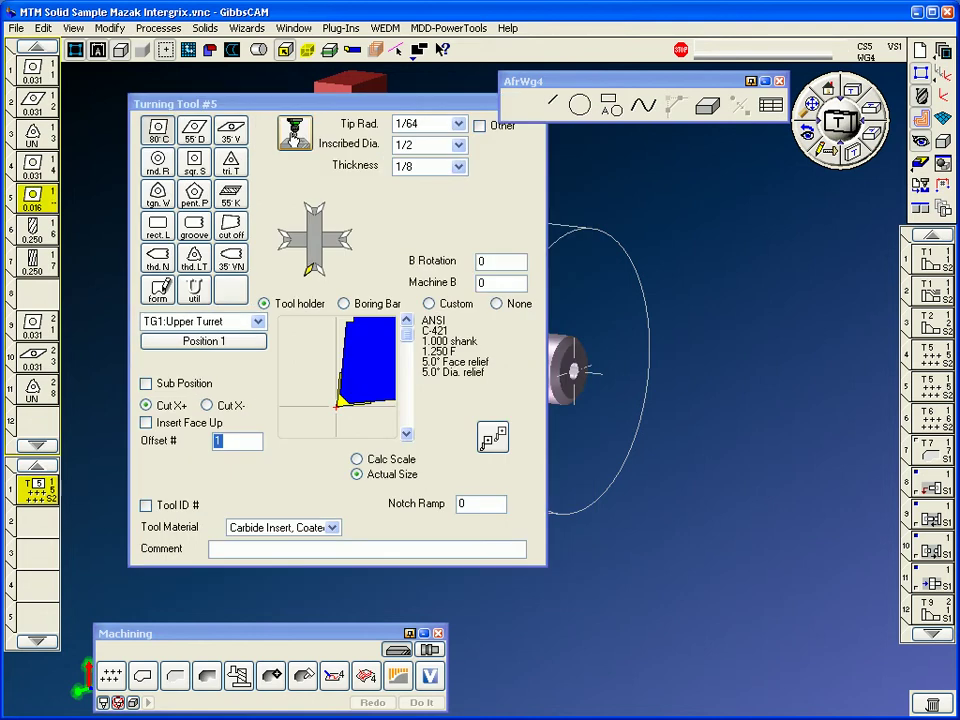
click(305, 137)
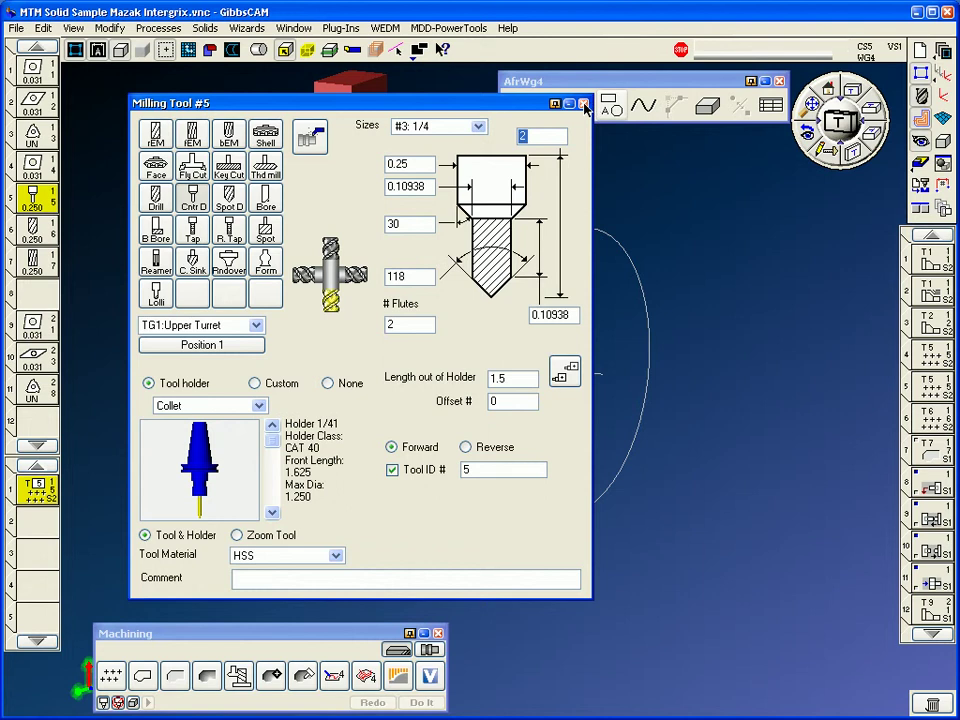
click(453, 128)
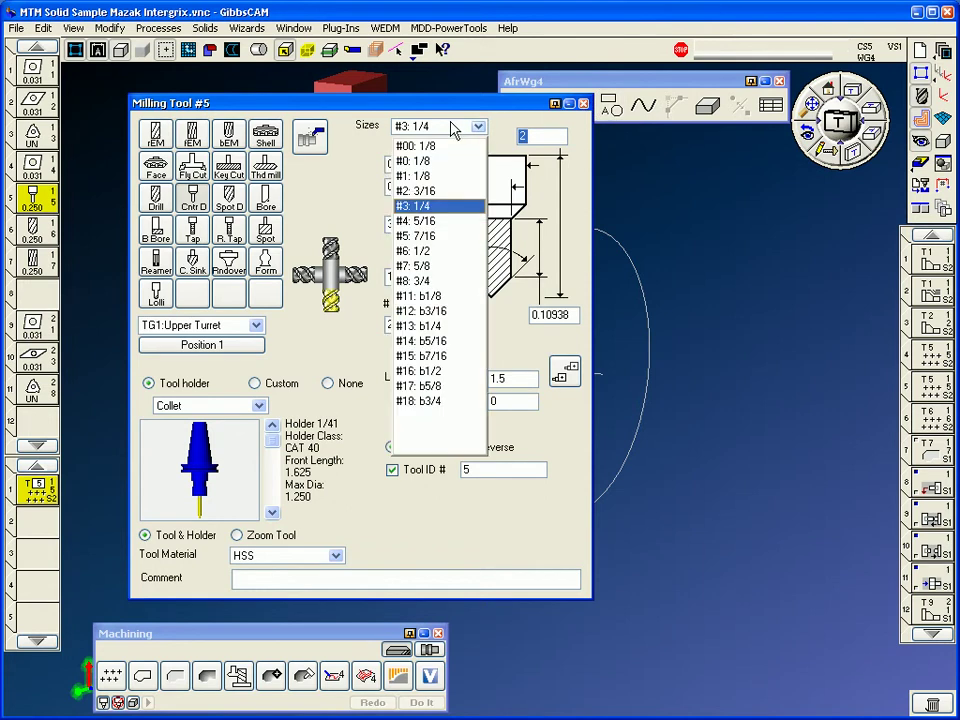
click(451, 99)
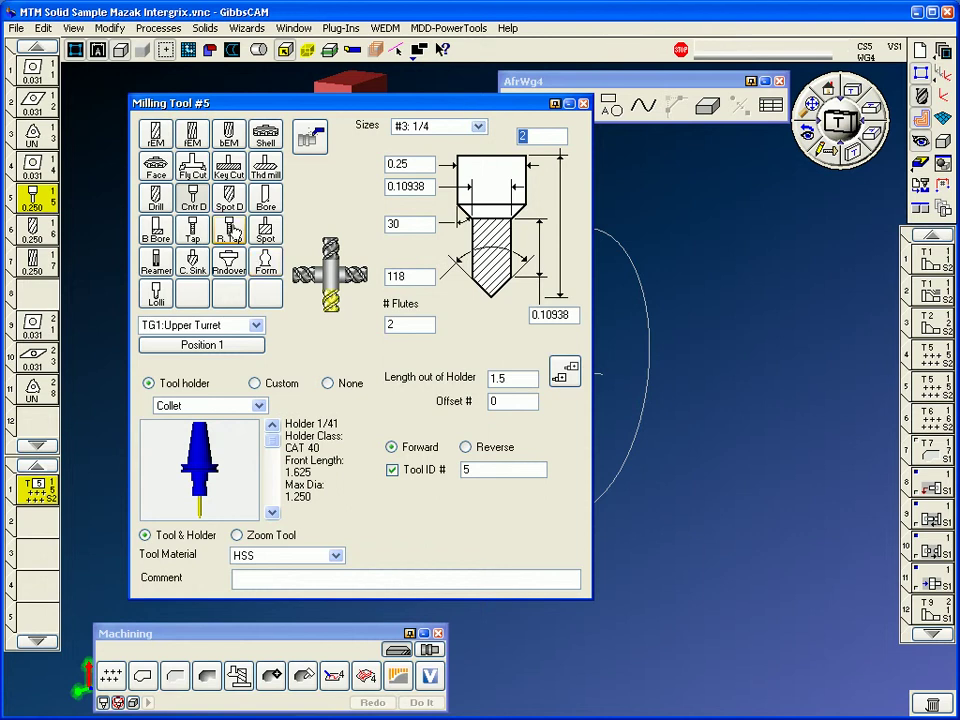
click(585, 106)
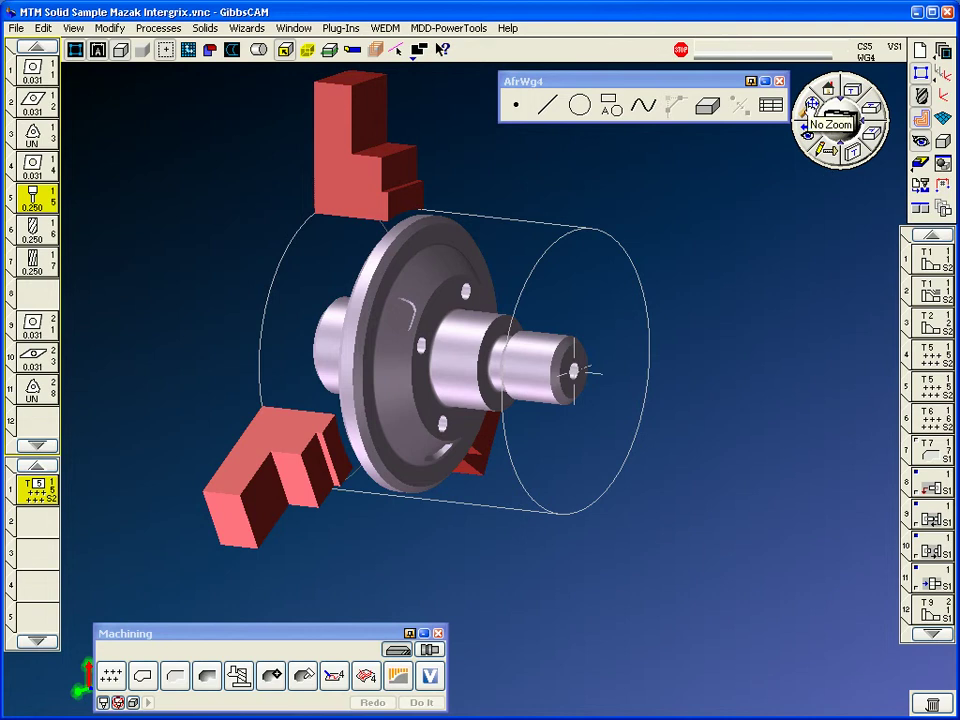
- Show both spindles and compare their ZX plane coordinate systems, leaving the Spindle 1 ZX plane active
click(812, 104)
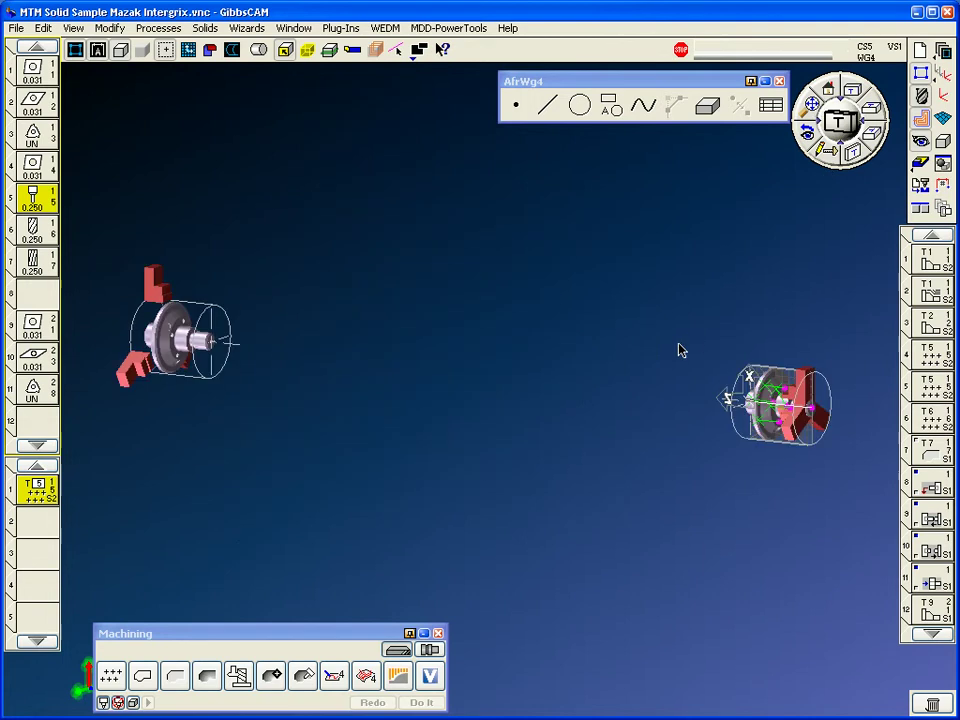
click(940, 74)
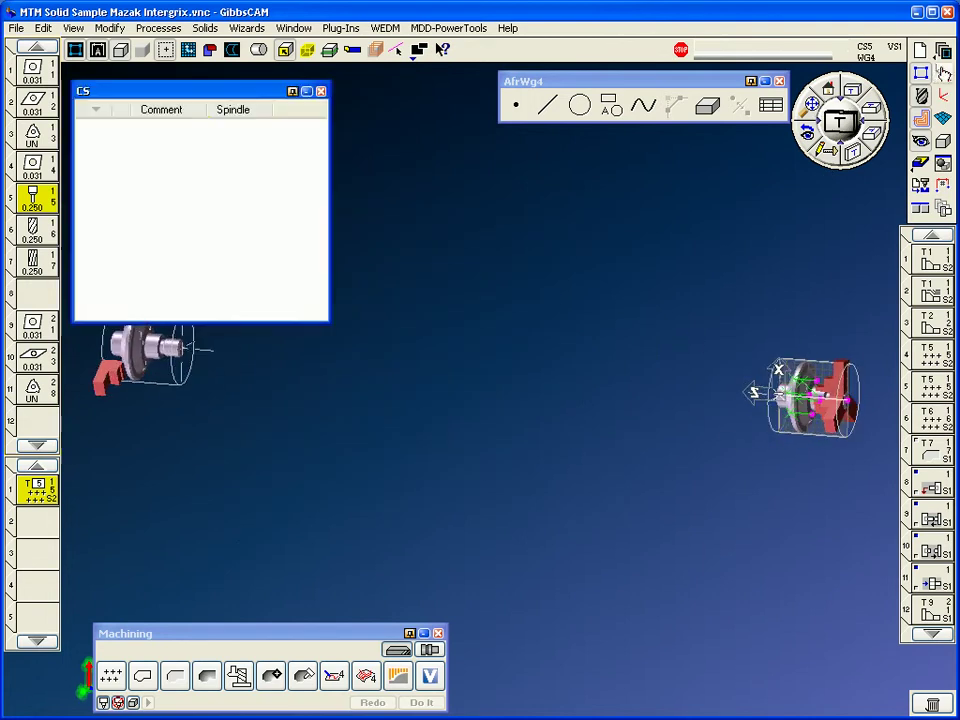
click(143, 125)
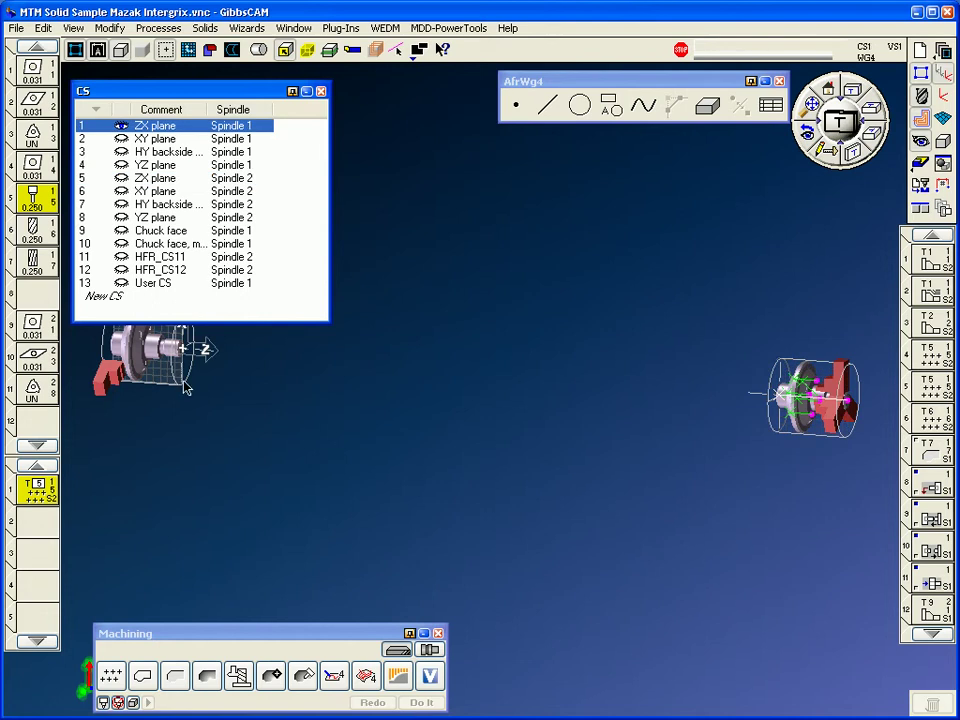
click(152, 180)
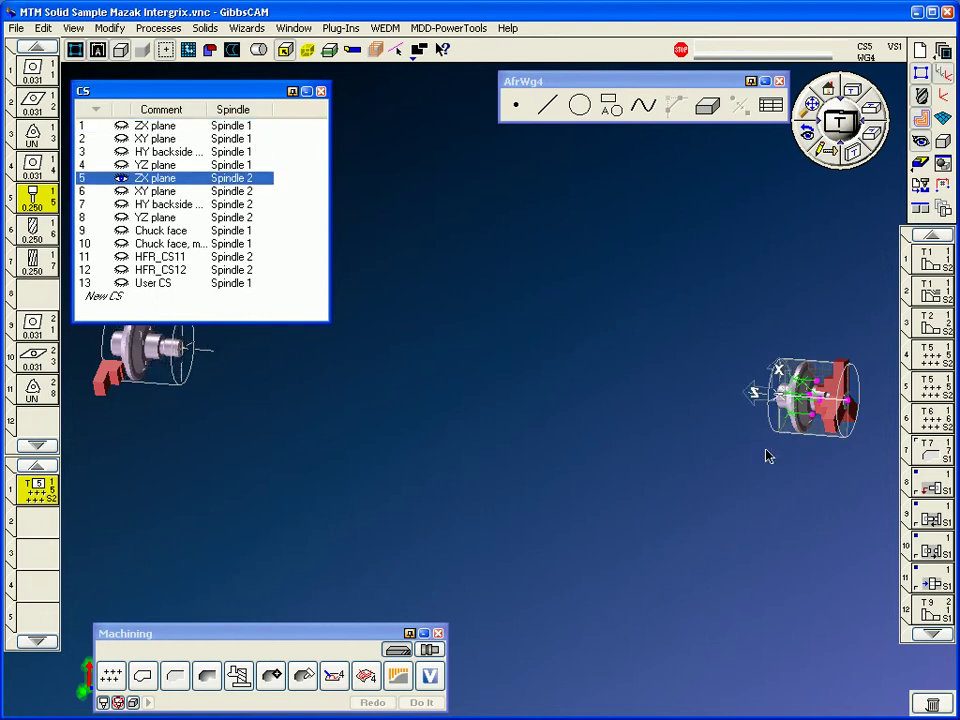
click(167, 128)
click(321, 92)
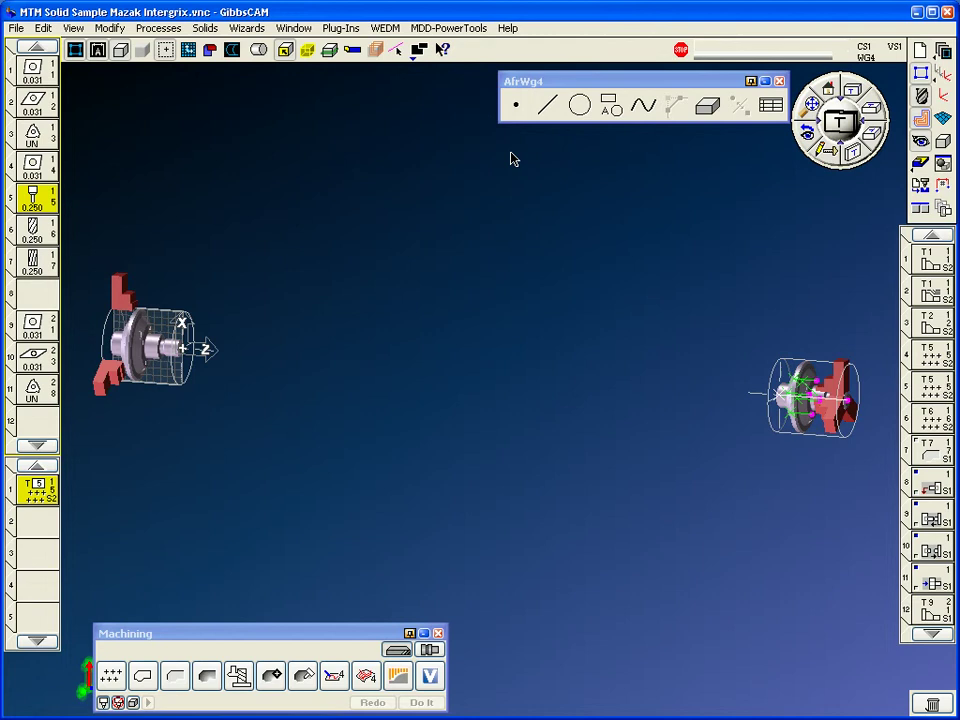
- Load the first operation, face the Spindle 2 part in its ZX plane, and review the contour process settings
double_click(940, 263)
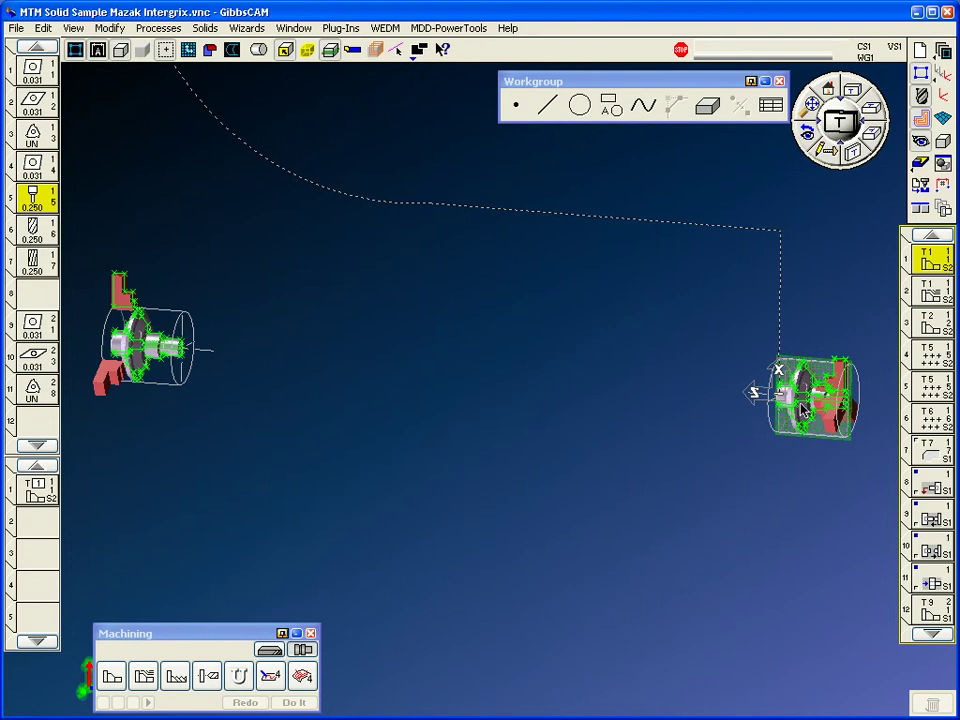
drag(781, 390, 845, 467)
key(ctrl+t)
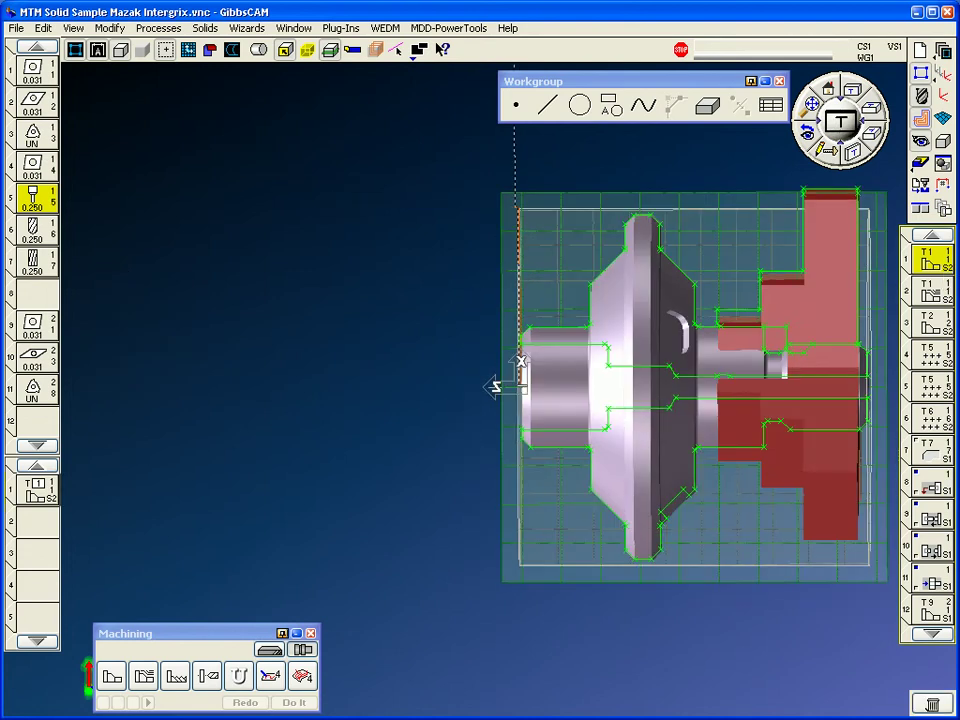
double_click(36, 489)
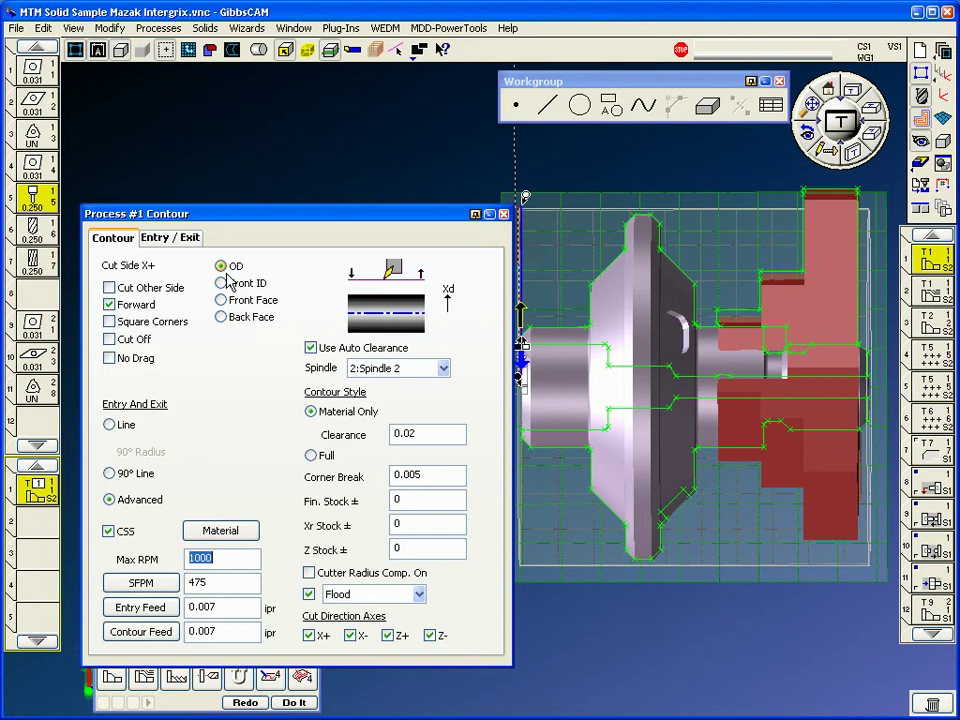
click(503, 214)
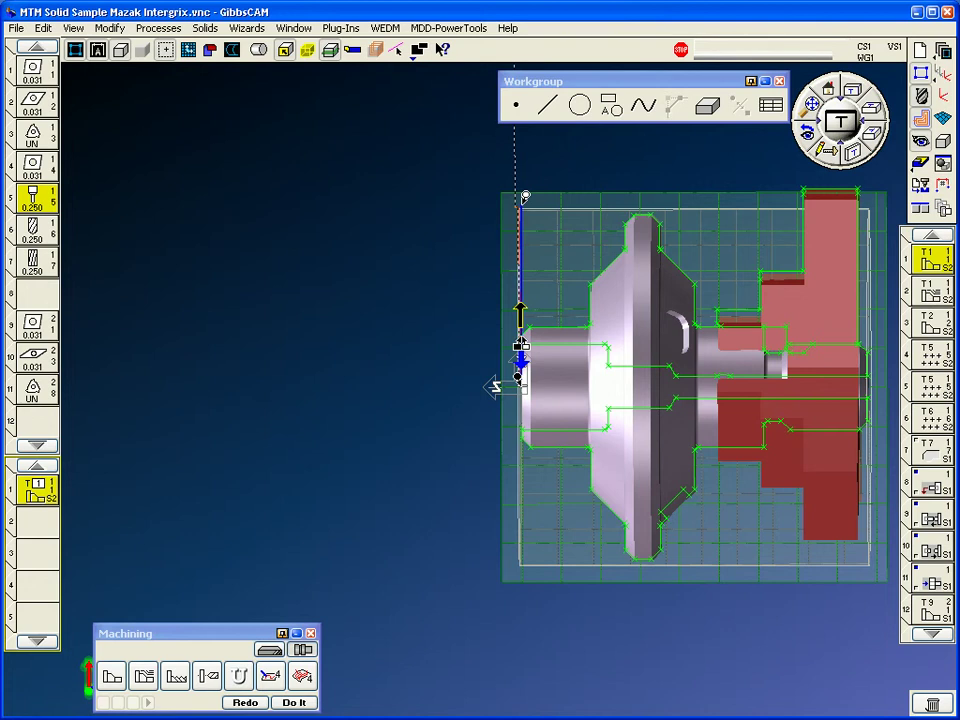
- Look through the full list of machining operations and return to the first one
click(933, 635)
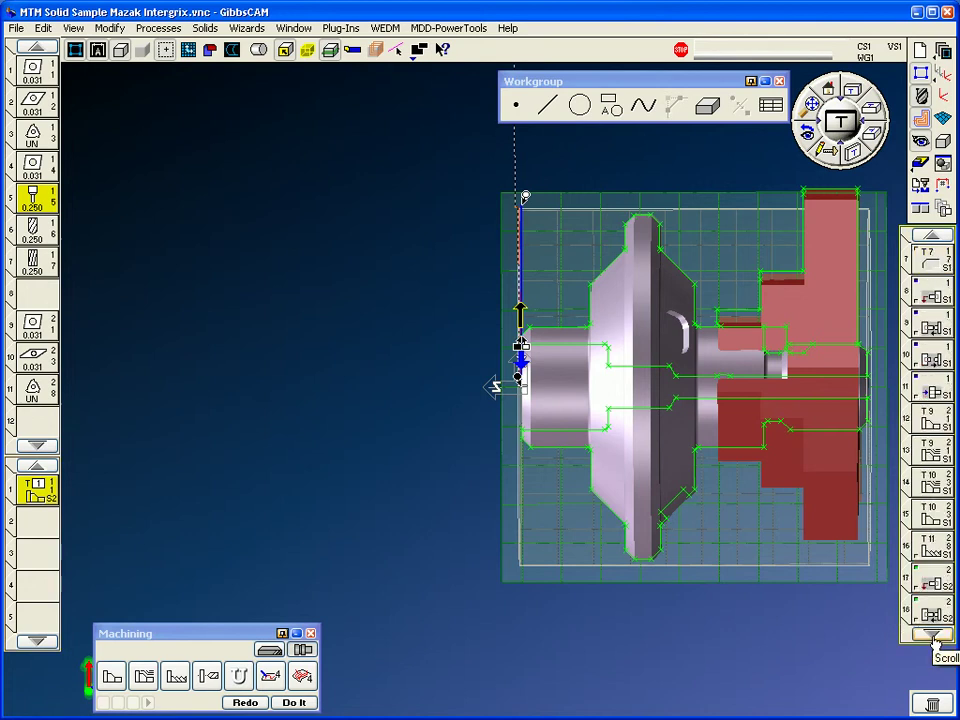
scroll(934, 642, down, 3)
scroll(935, 639, up, 5)
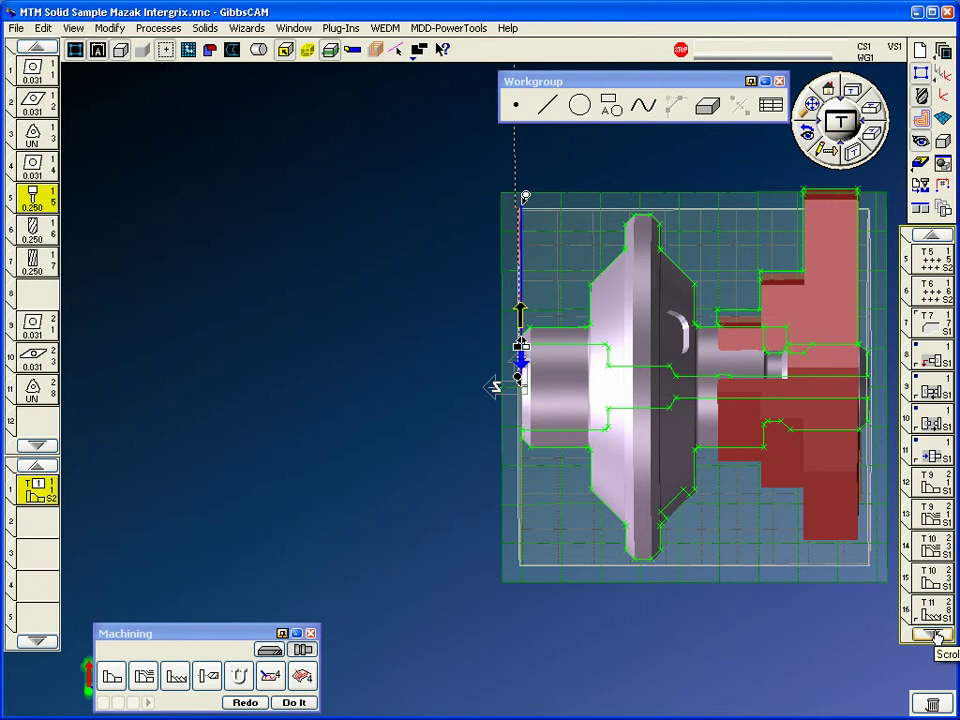
scroll(939, 628, up, 4)
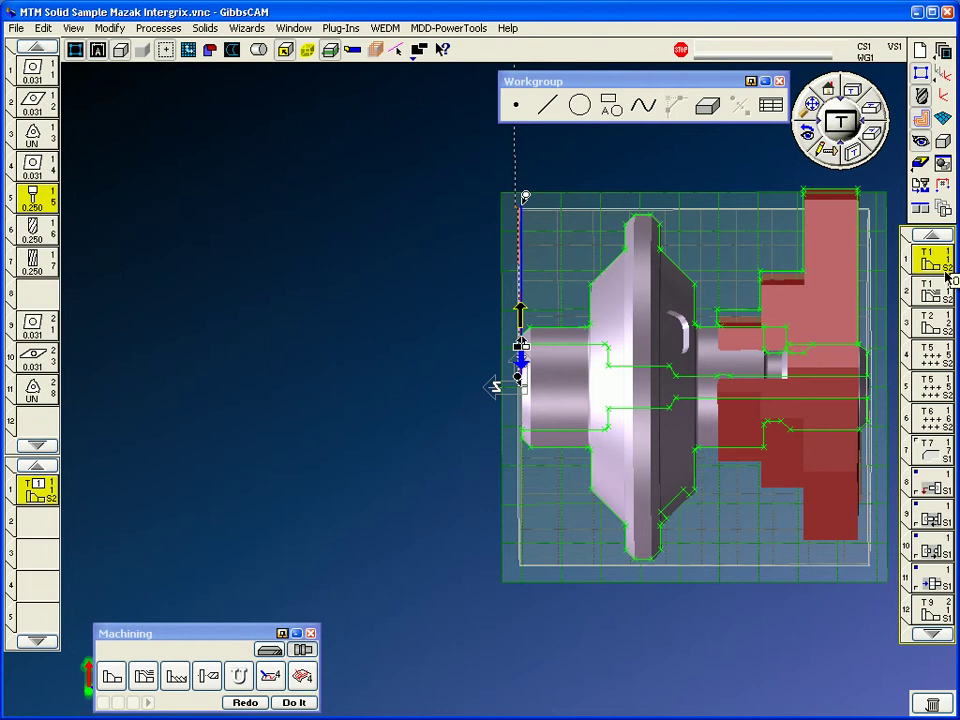
- Open Sync Control, enlarge it, and compare the Flow 1 and Flow 2 operations by selecting operations 1, 12 and 6
click(920, 210)
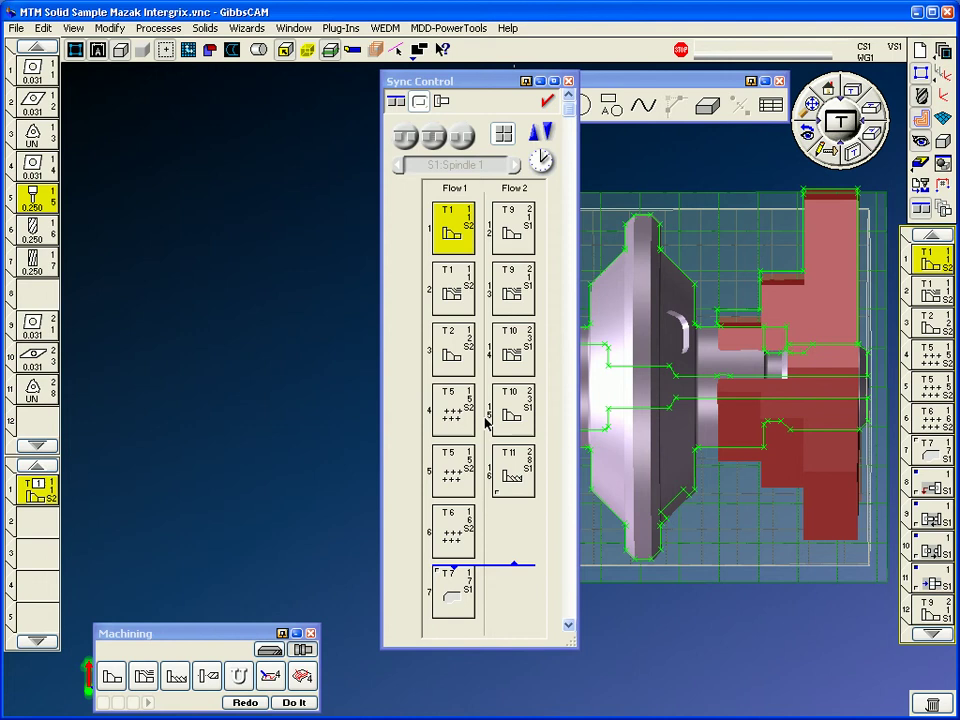
drag(569, 640, 568, 695)
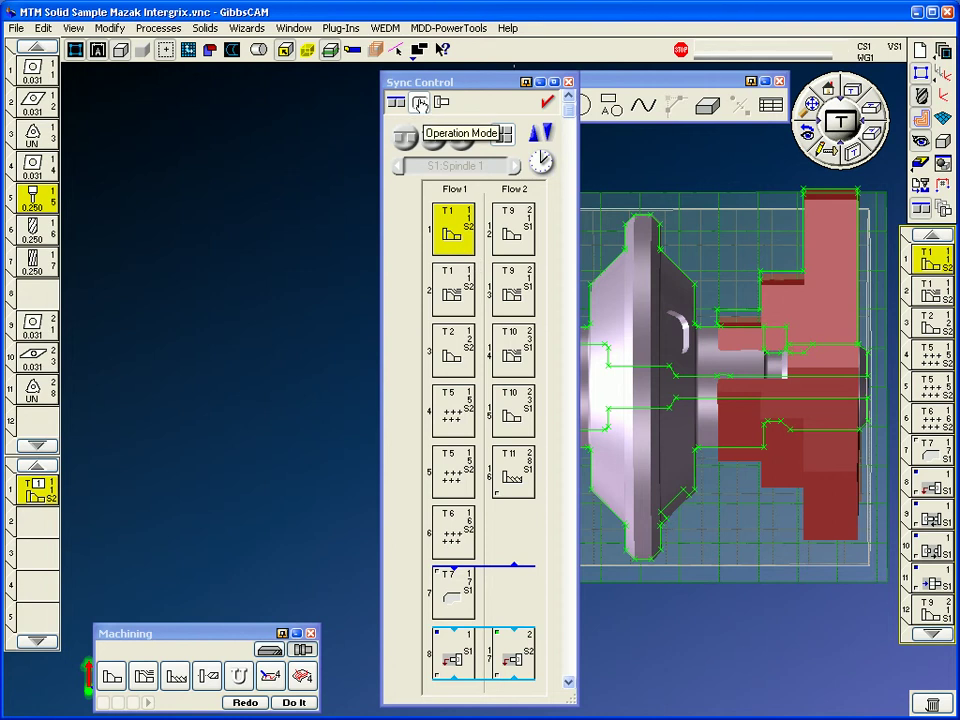
click(817, 108)
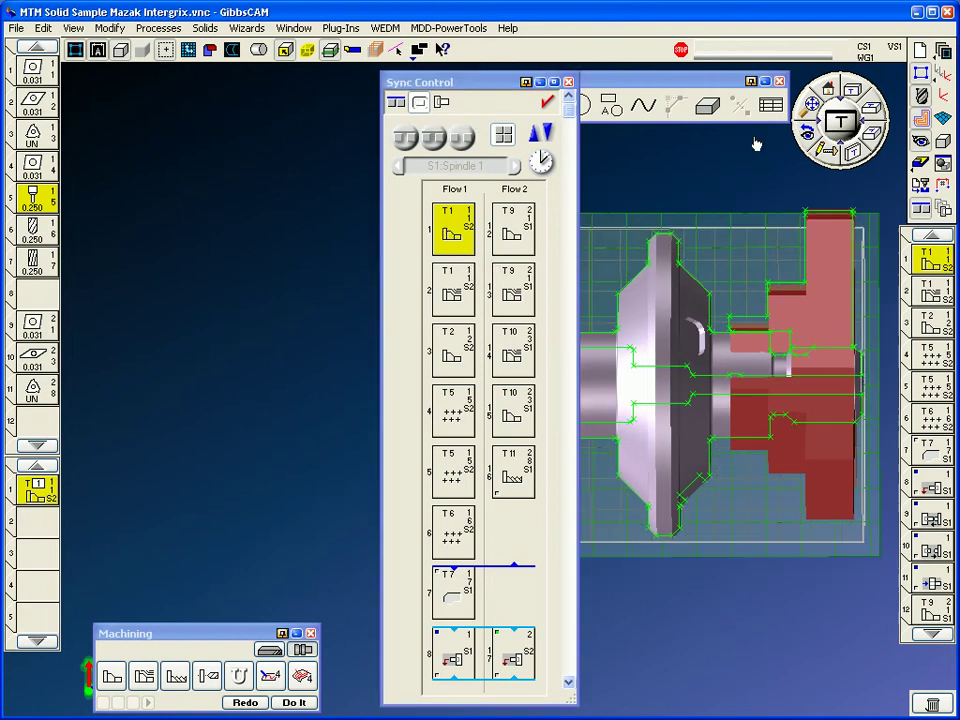
click(461, 234)
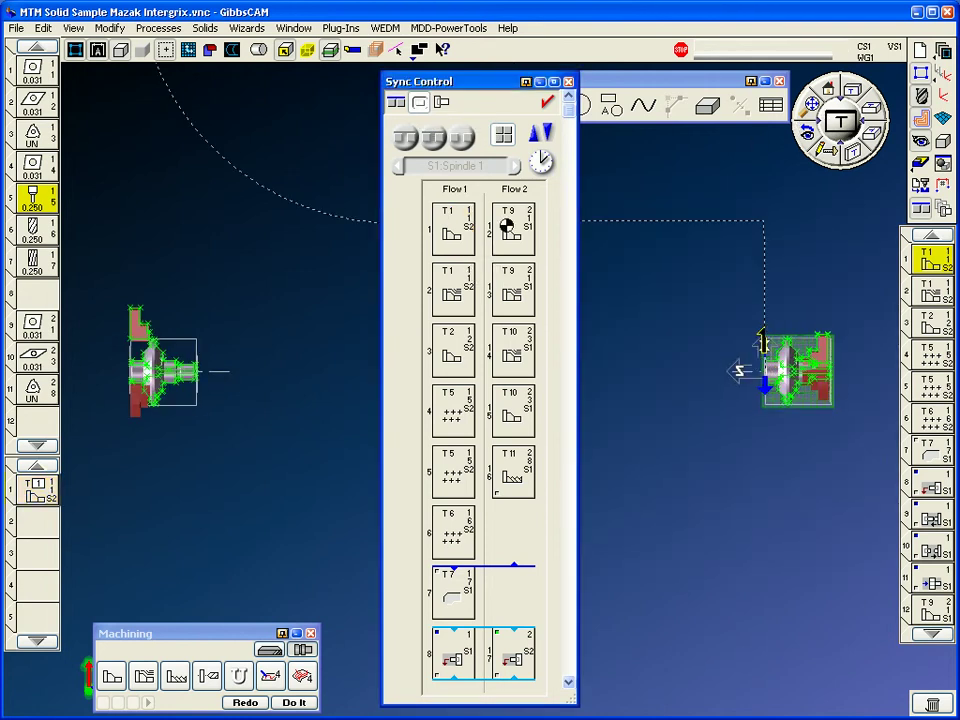
click(510, 228)
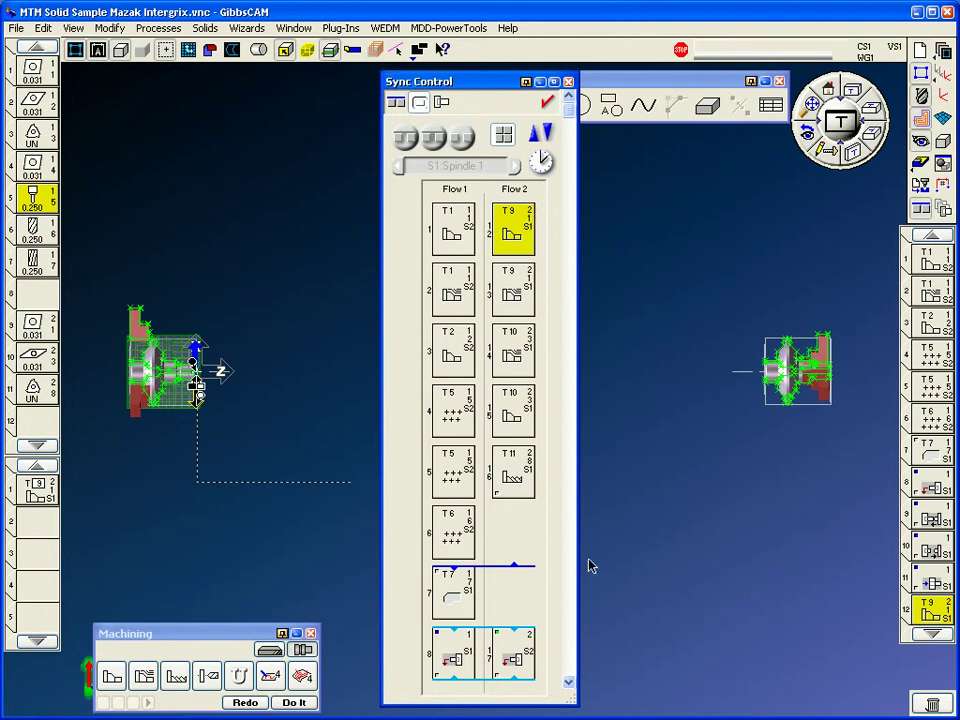
click(453, 540)
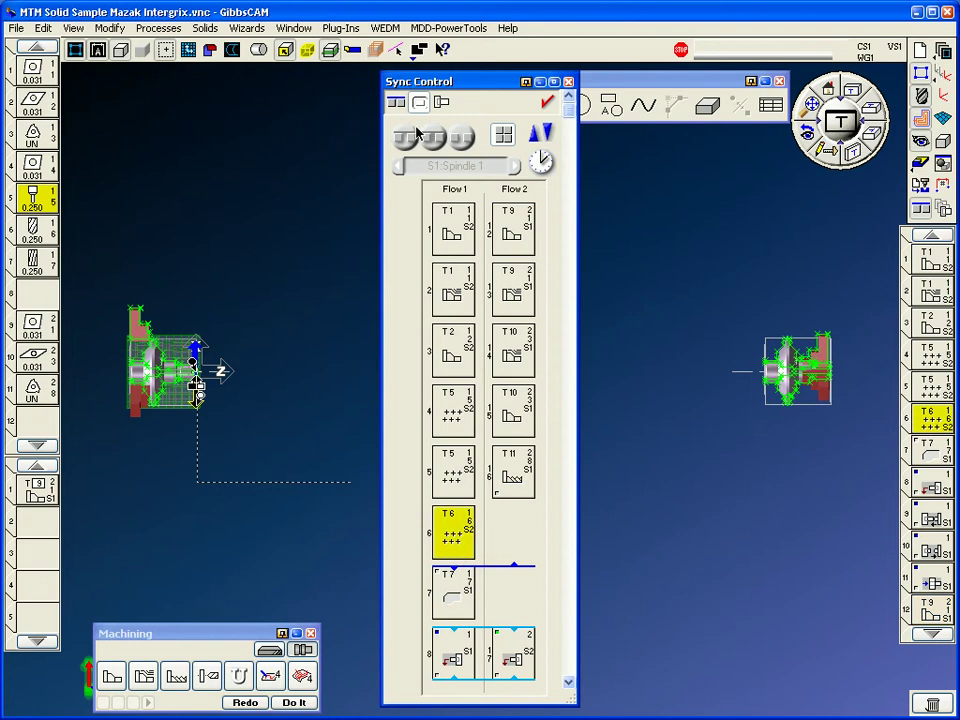
- Switch Sync Control from operations to sync groups and examine the sync points through to the end of both flows
click(399, 104)
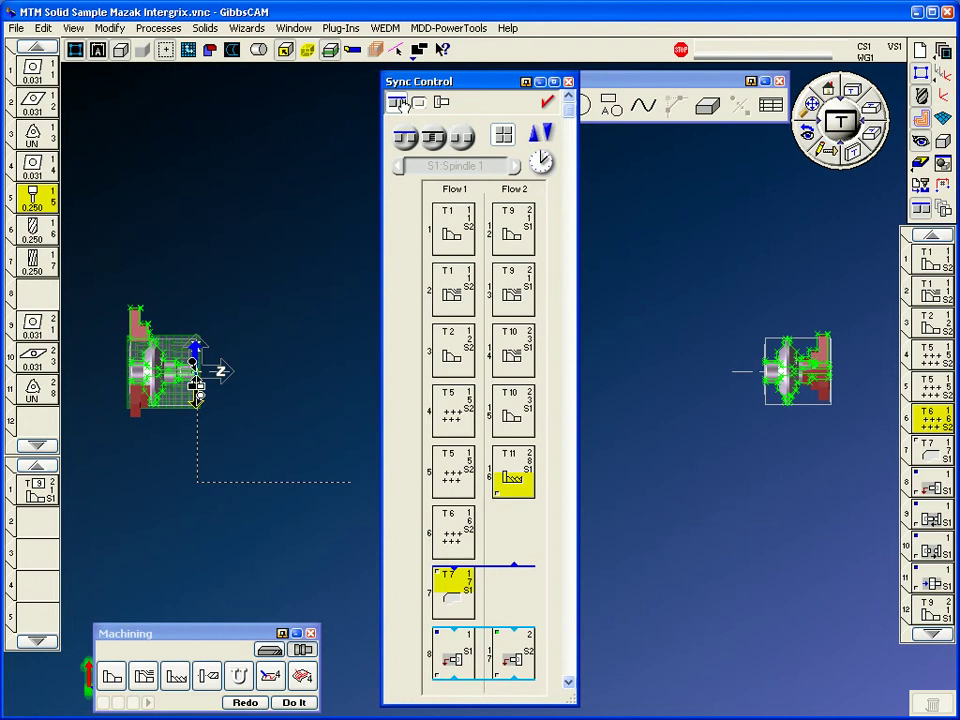
click(569, 681)
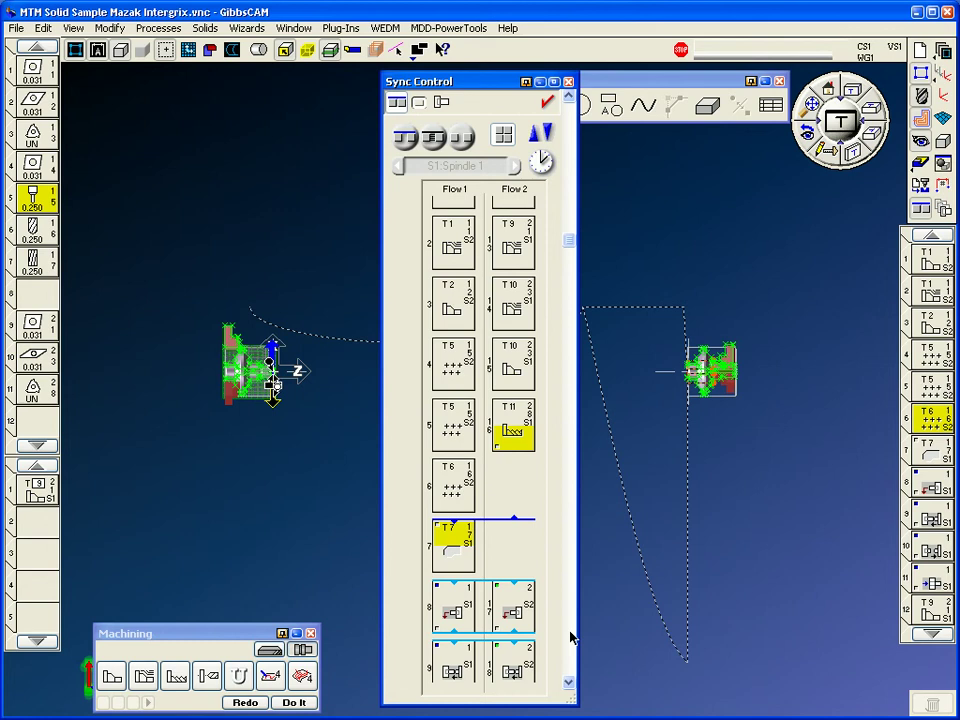
click(570, 636)
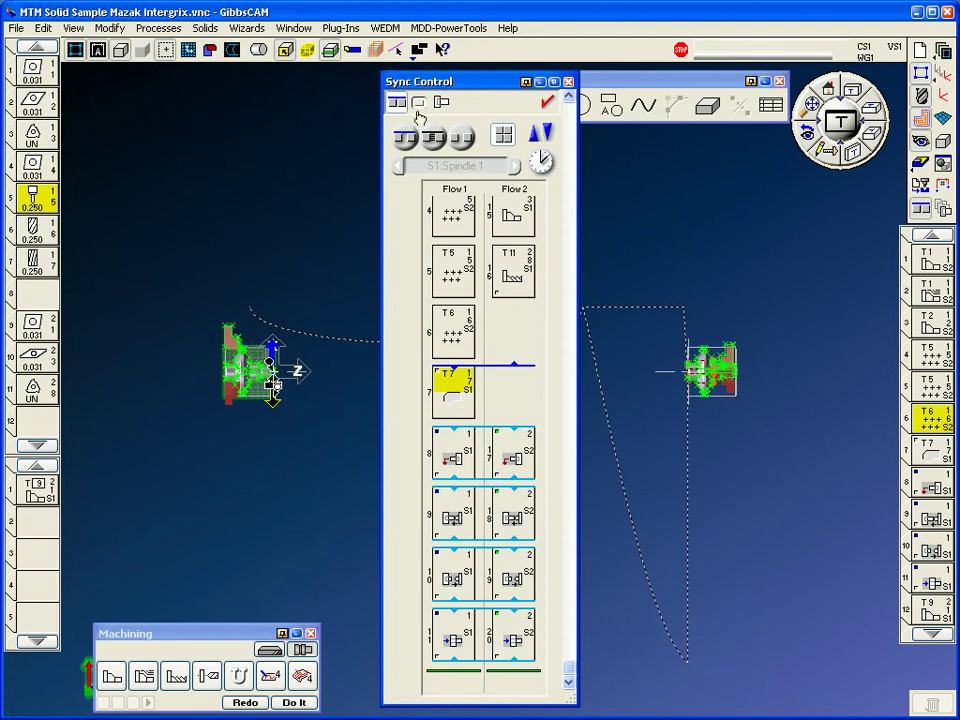
- Load the synced utility operations 8 to 11 and review the Unload Spindle process and the available utility types
click(513, 454)
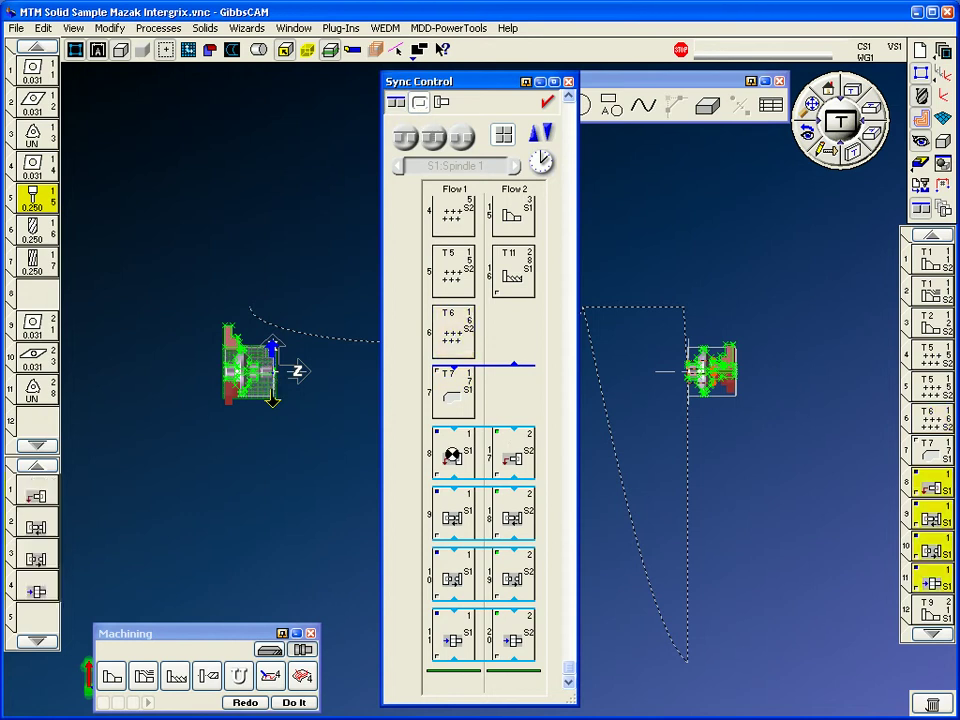
click(454, 458)
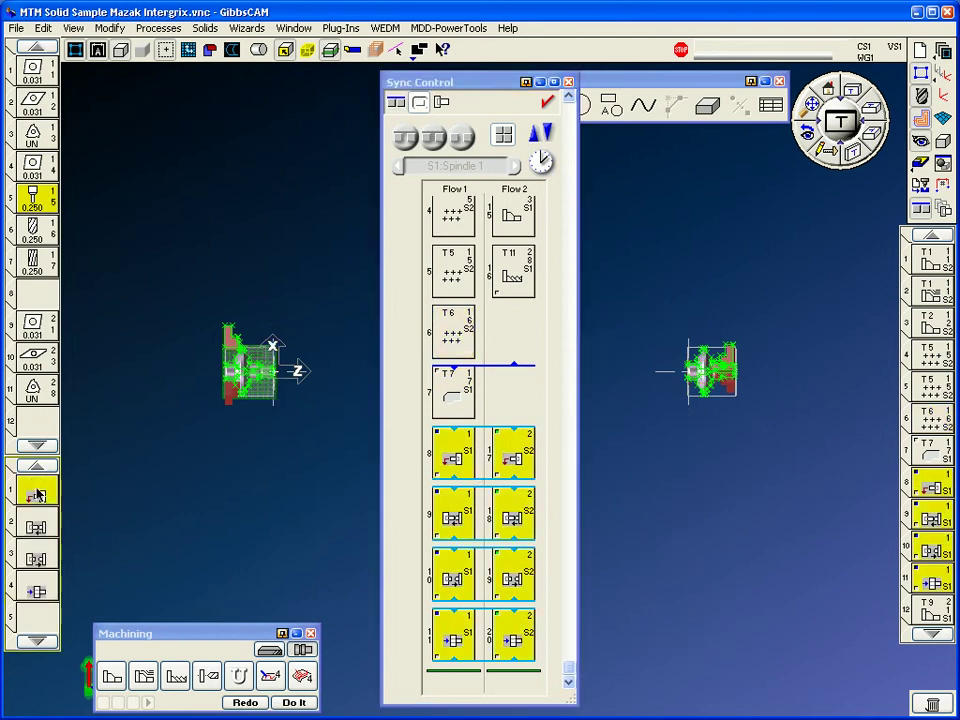
double_click(36, 494)
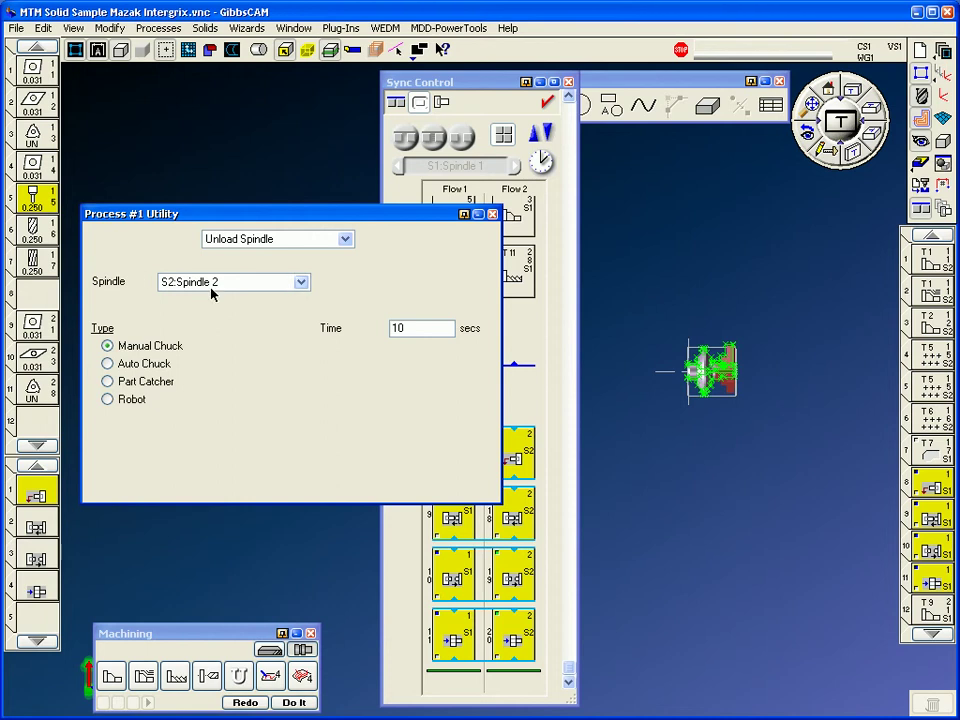
click(275, 241)
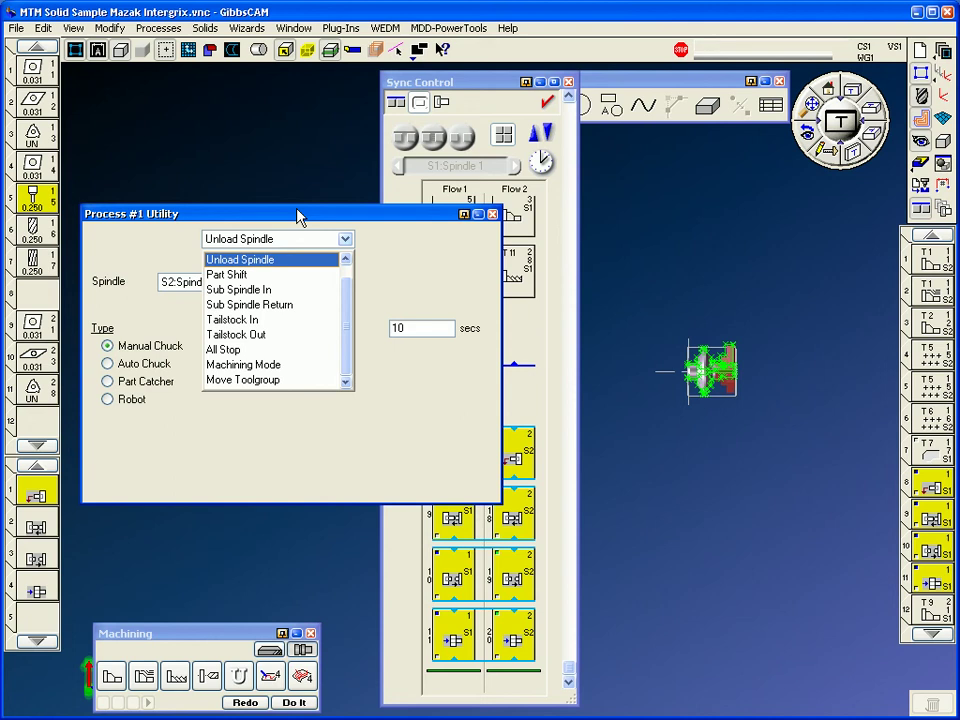
click(298, 216)
- Review the Sub Spindle In, Sub Spindle Return and Load Spindle utility processes, closing the process dialog and Sync Control when done
click(38, 525)
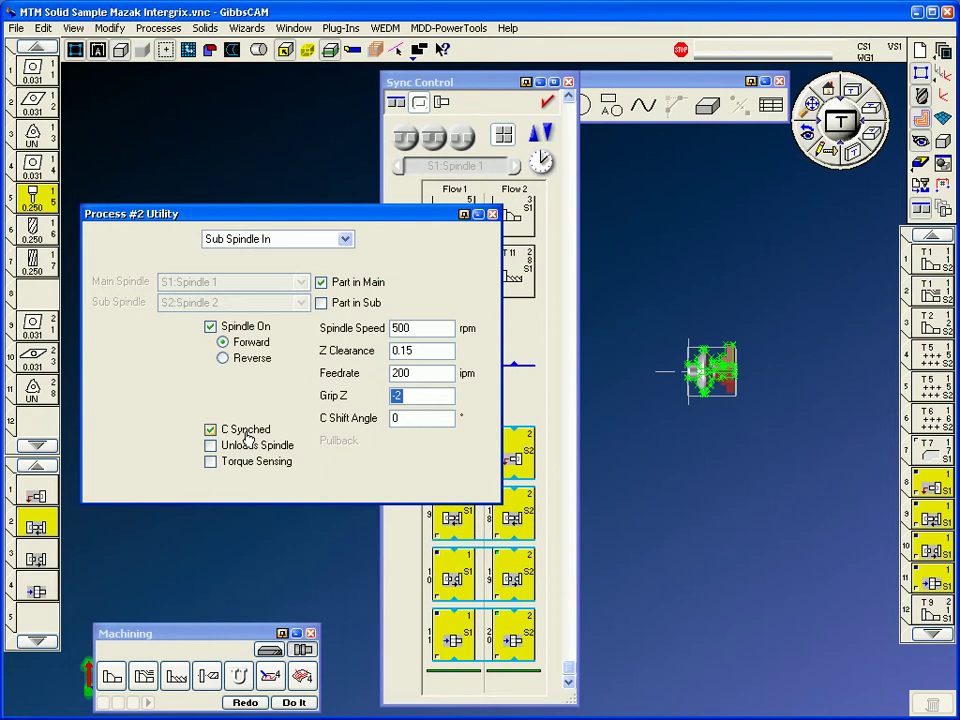
click(50, 558)
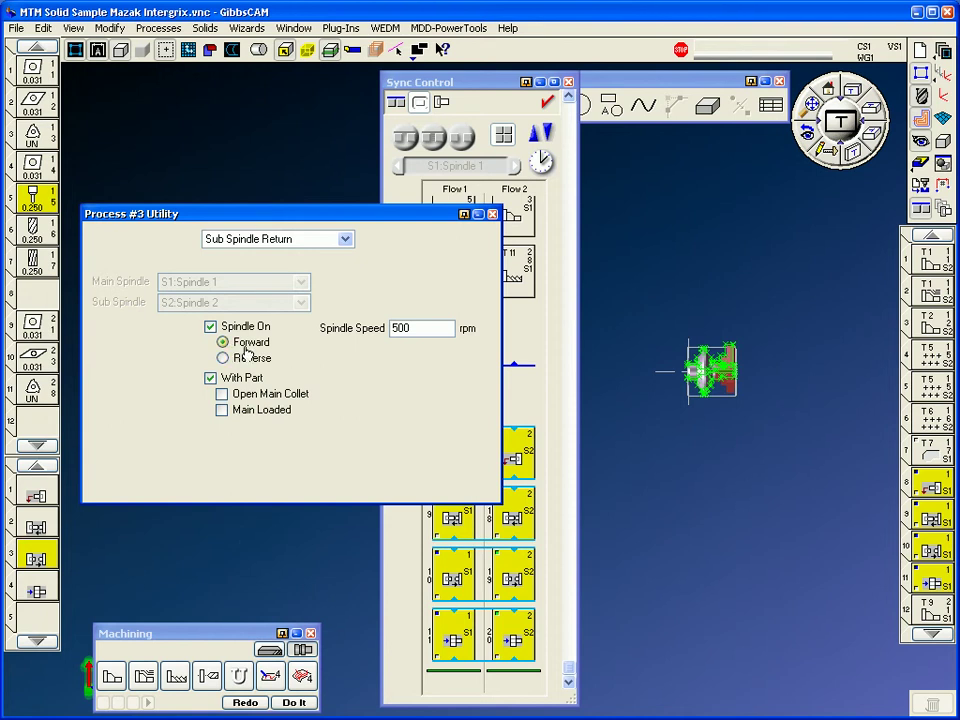
click(38, 589)
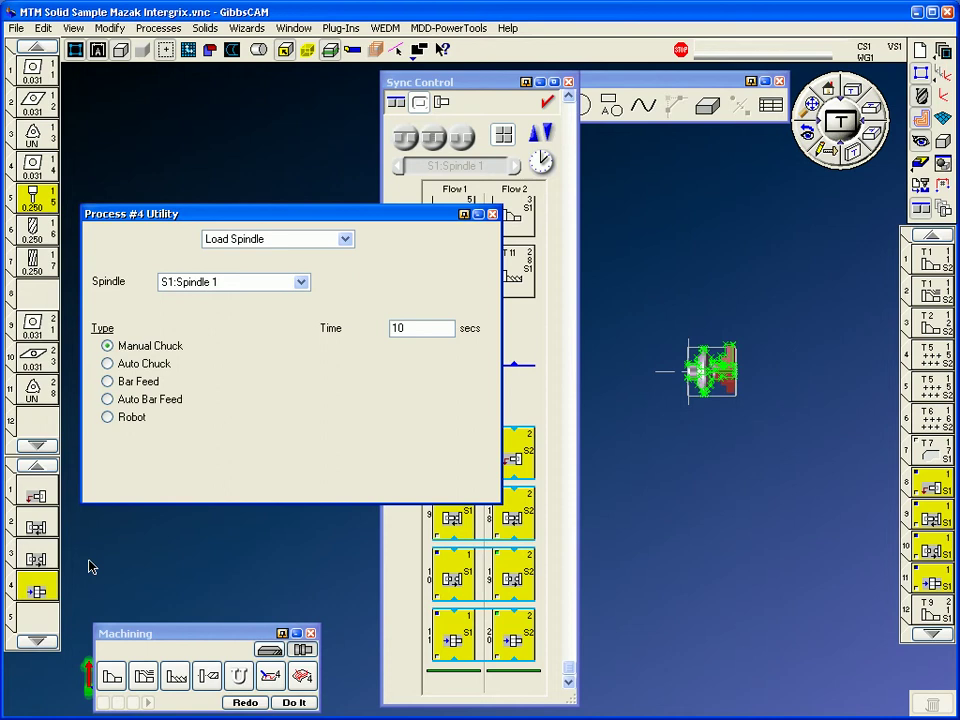
click(492, 215)
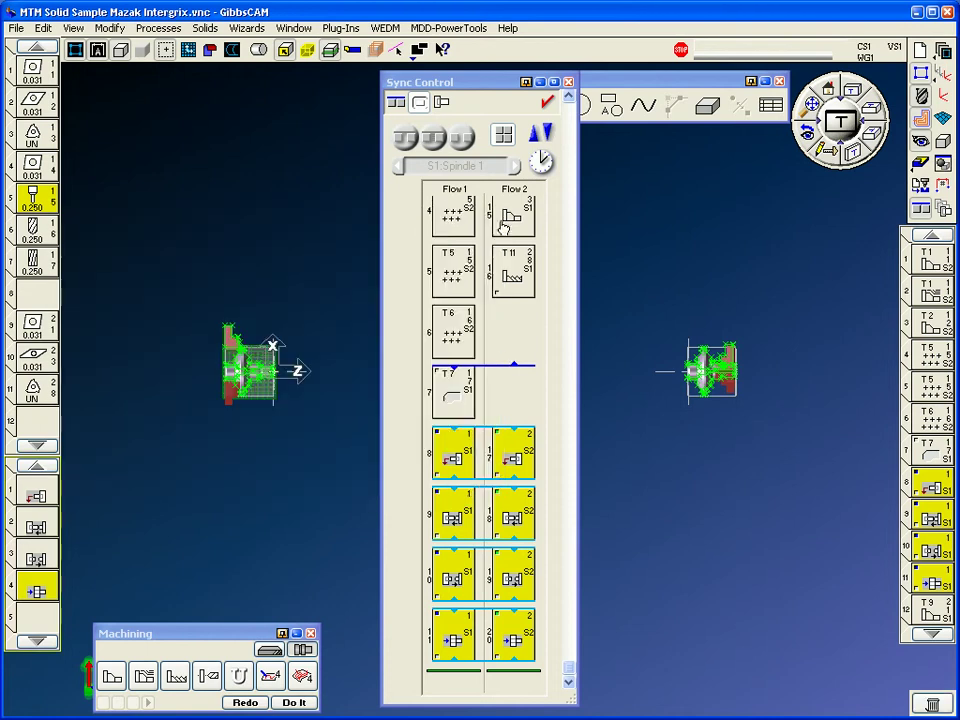
click(566, 82)
click(568, 52)
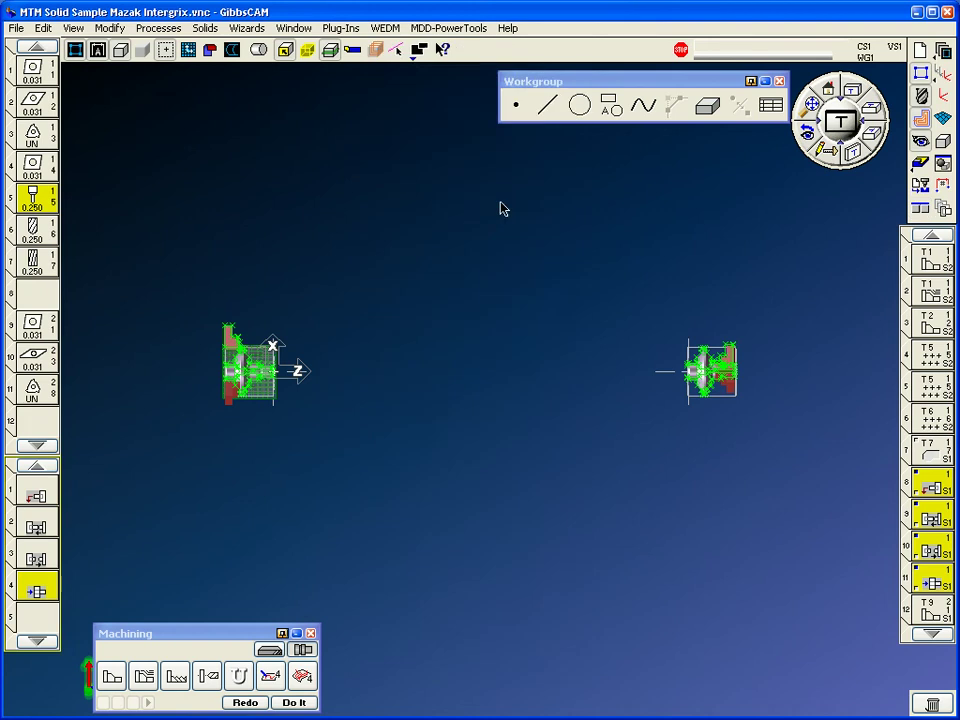
- Run the cutting simulation of both spindles and pause it at Flow 1 operation 7
click(917, 162)
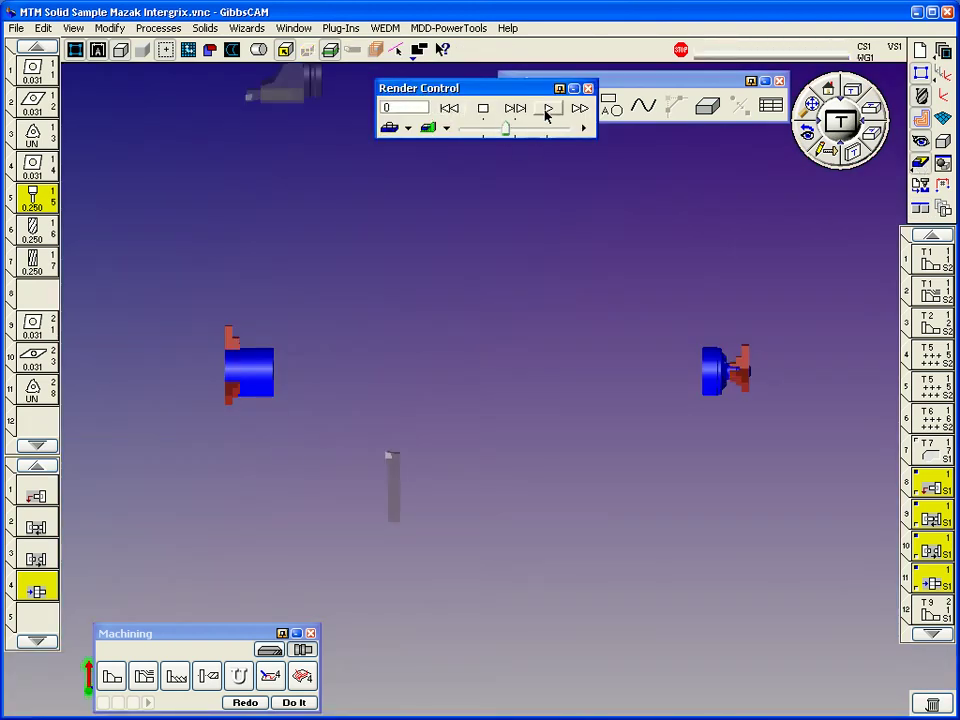
click(548, 110)
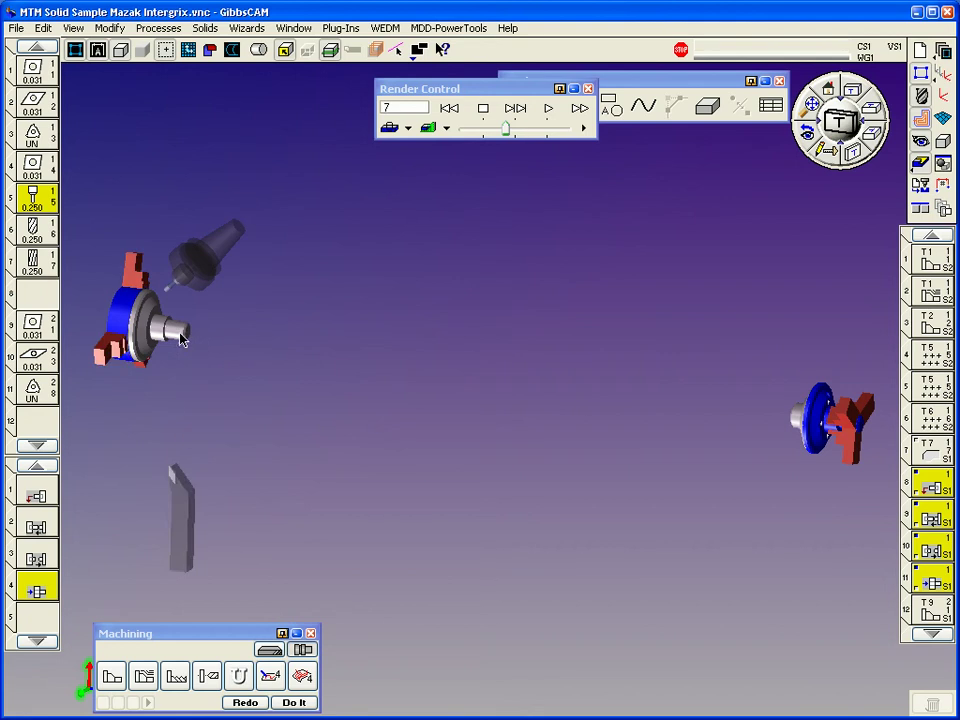
click(483, 110)
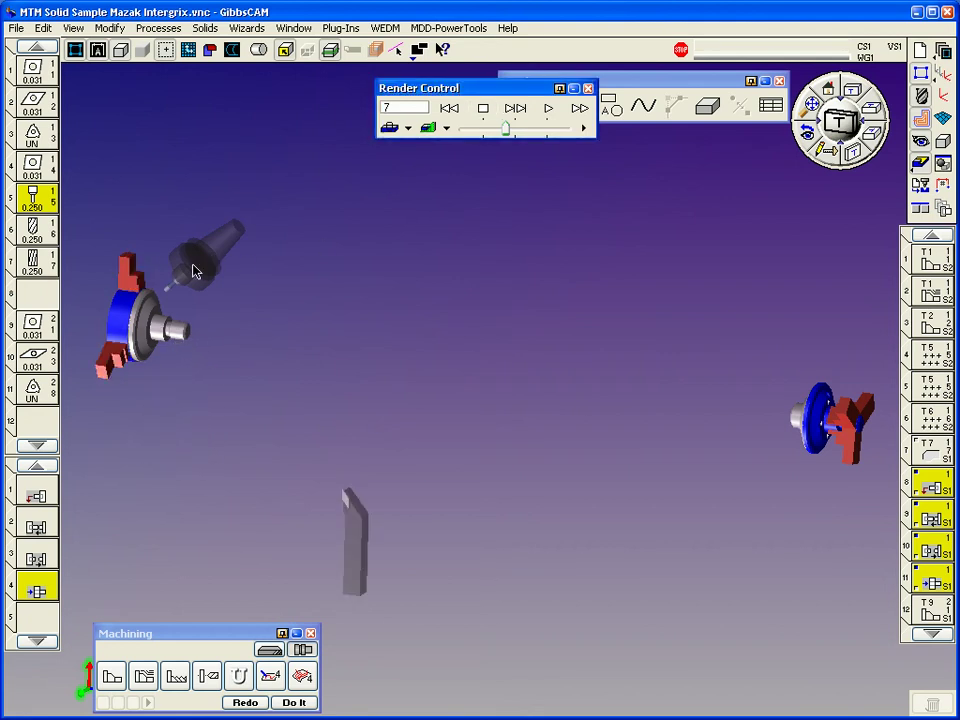
- Show the Flow 2 operation number in the simulation control, and restore the Flow 1 operation number
right_click(477, 90)
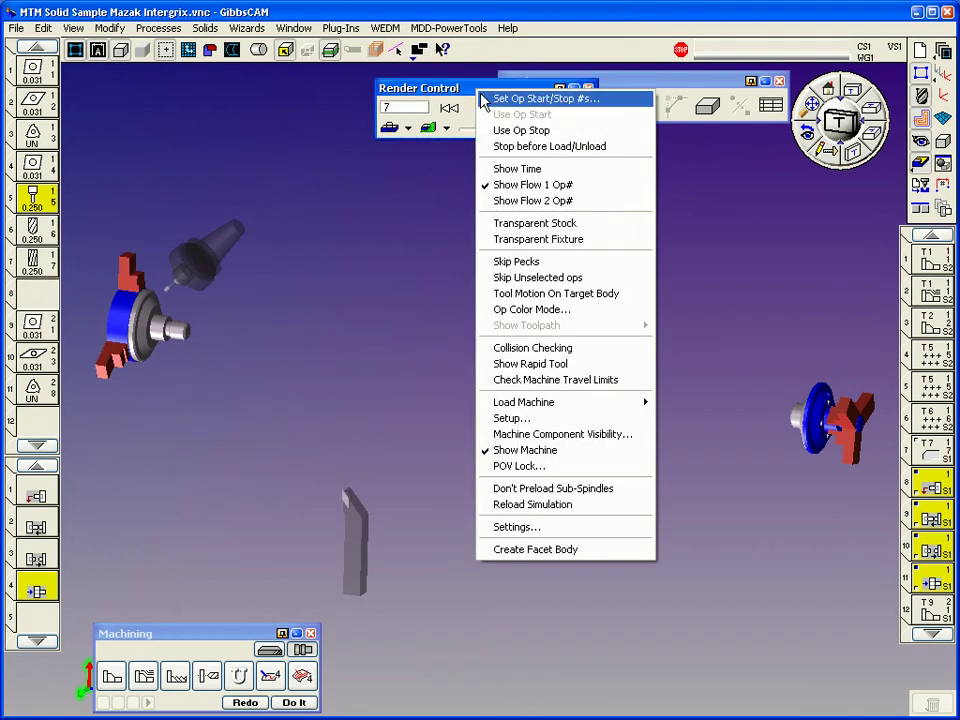
click(520, 201)
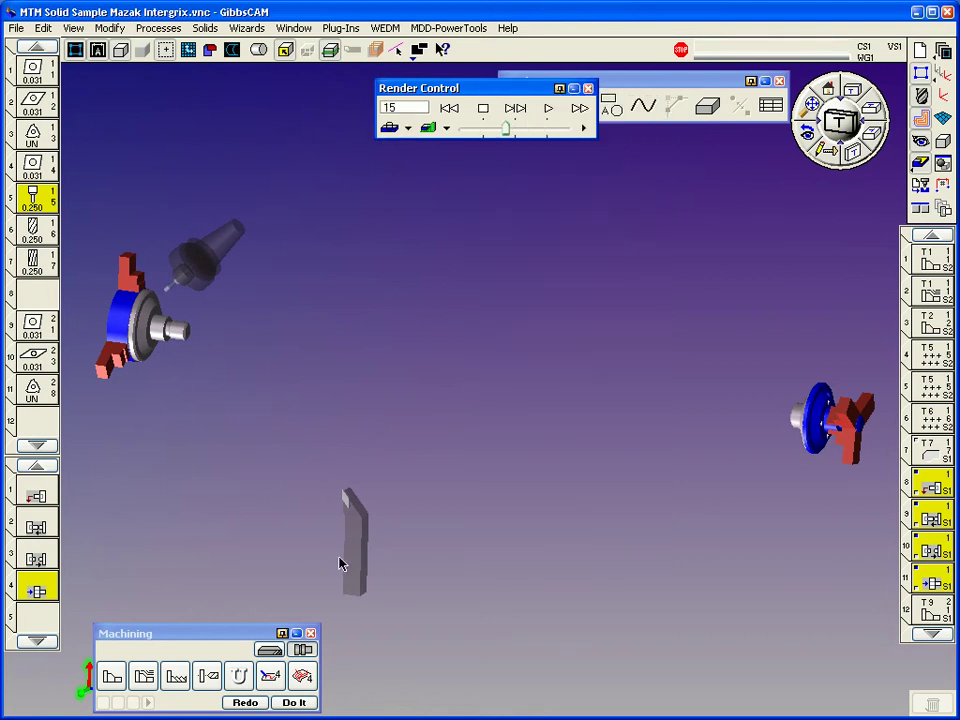
right_click(494, 92)
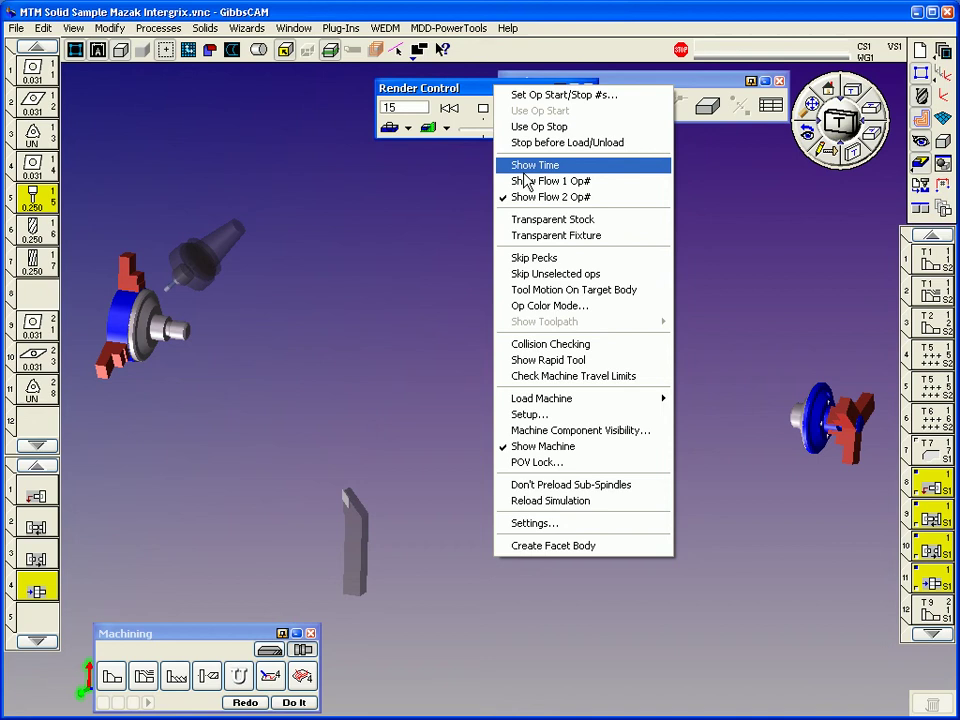
click(522, 181)
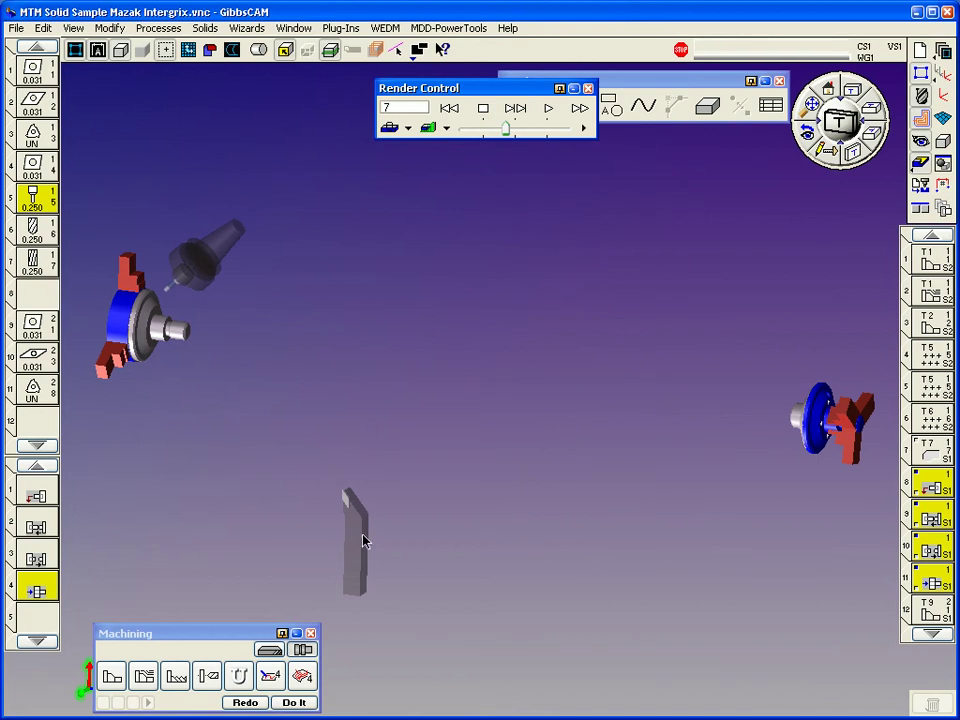
- Resume the simulation through to the end of the program, examining the Spindle 1 part up close before showing both spindles again
click(548, 108)
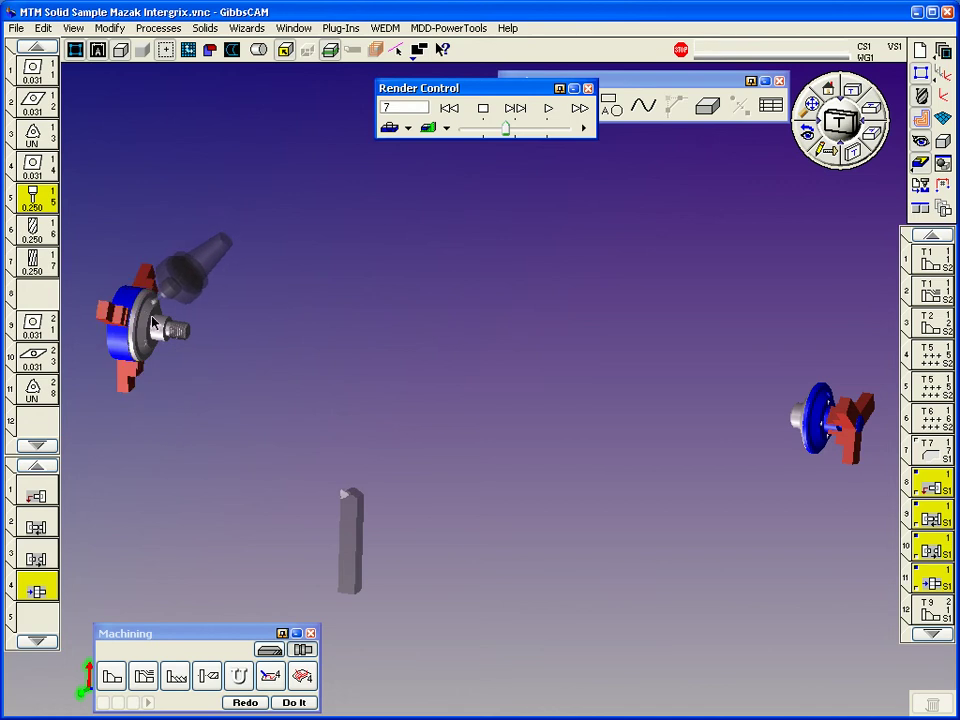
drag(278, 258, 72, 428)
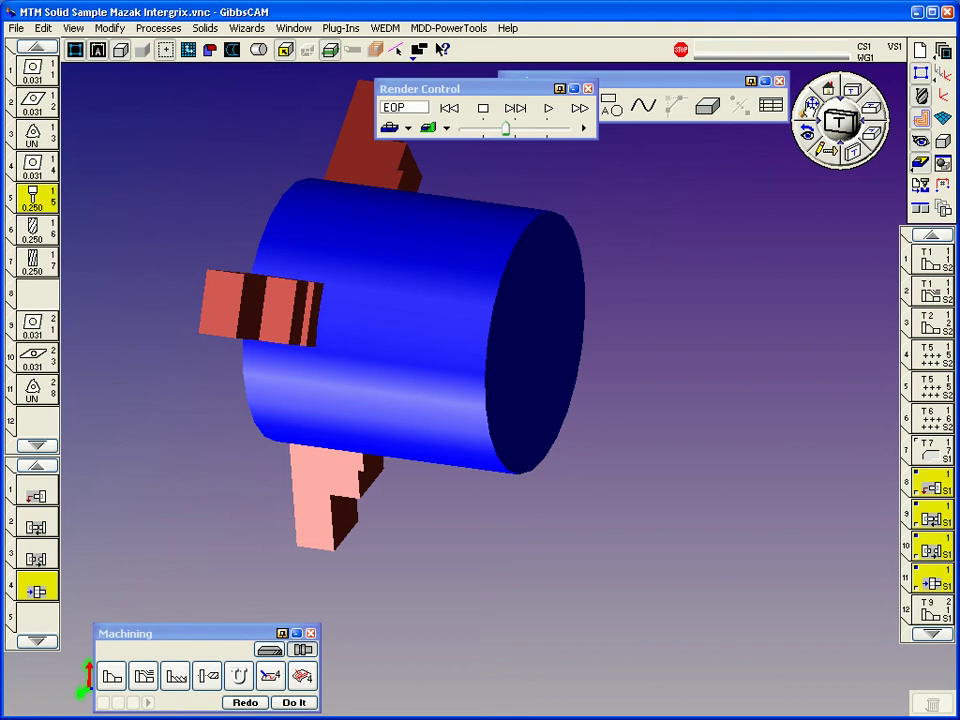
key(ctrl+u)
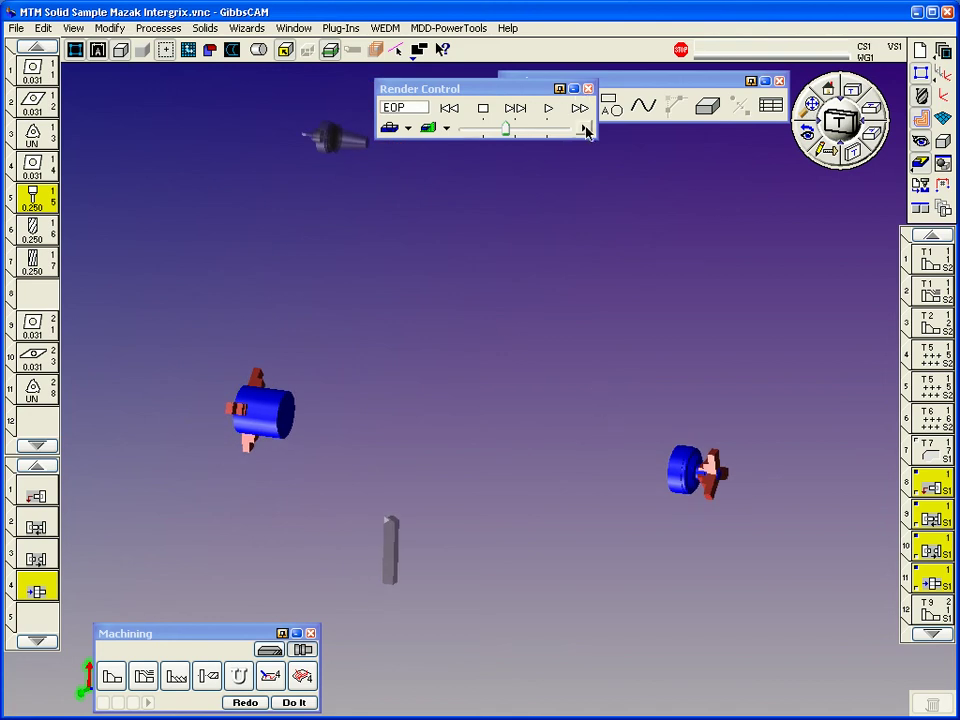
- Load the Integrex200 IV ST - SM machine model into the simulation and view the whole machine
click(585, 129)
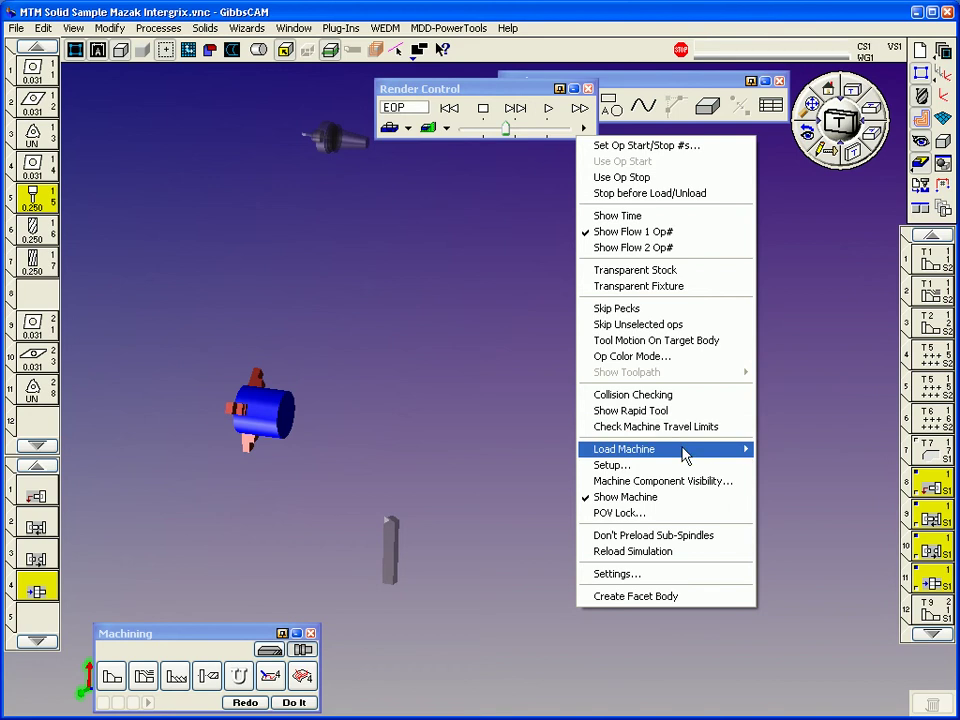
mouse_move(686, 452)
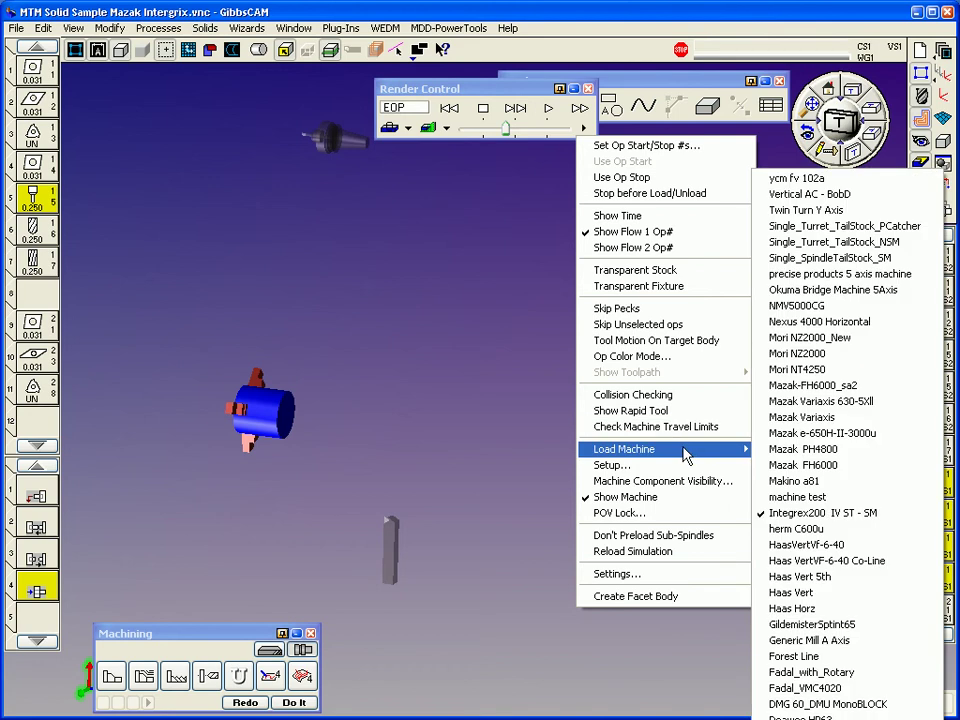
click(789, 514)
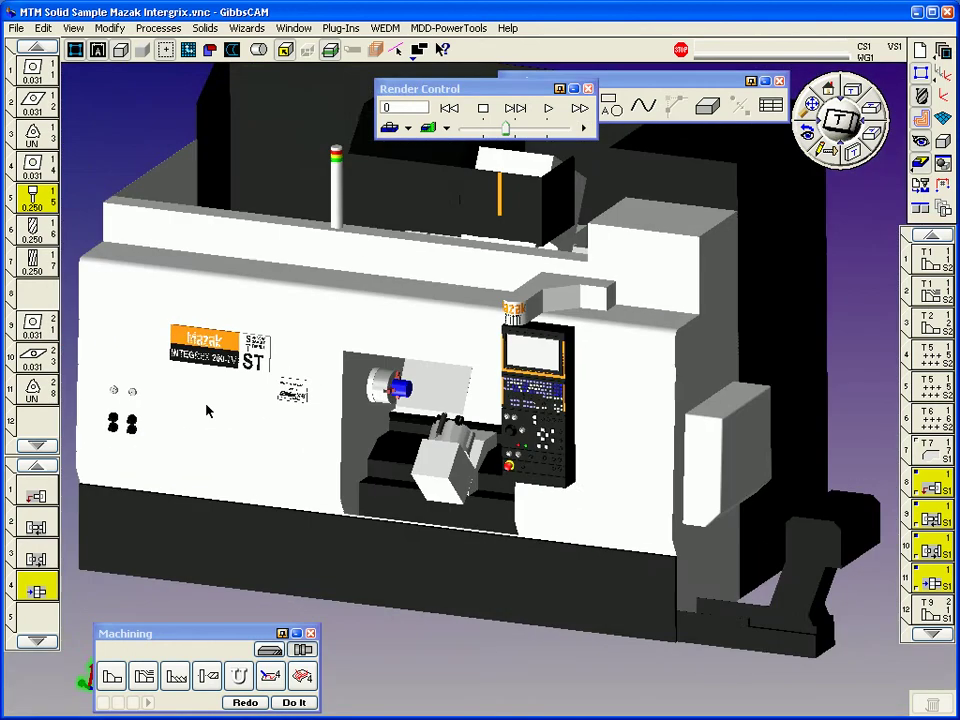
middle_drag(206, 410, 591, 491)
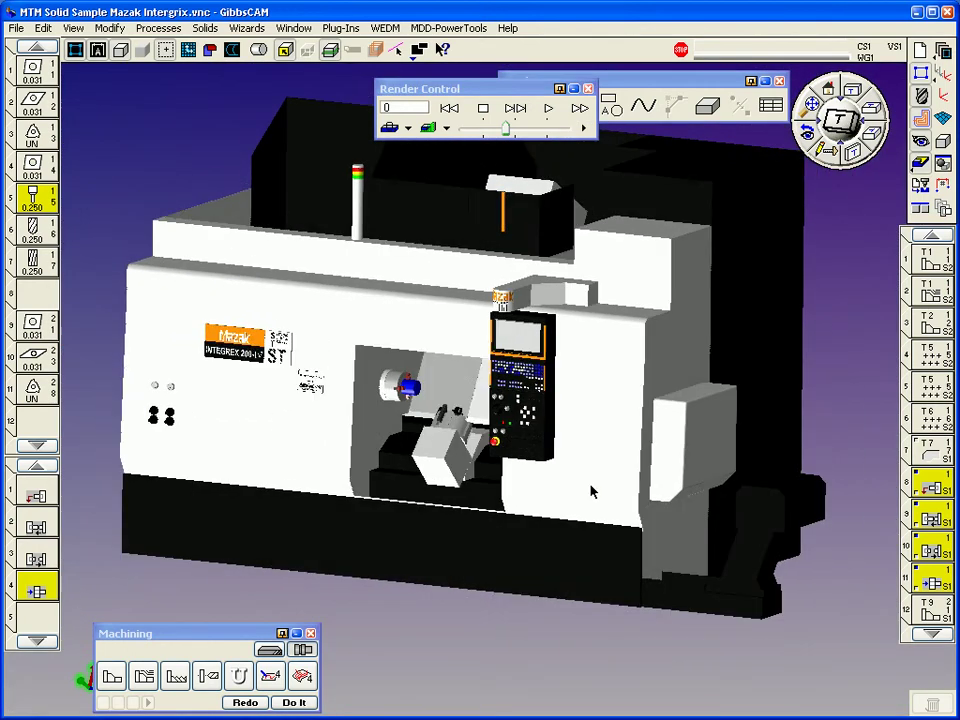
- Run the machine simulation and examine both spindles, the turret and the milling head up close inside the machine
click(514, 108)
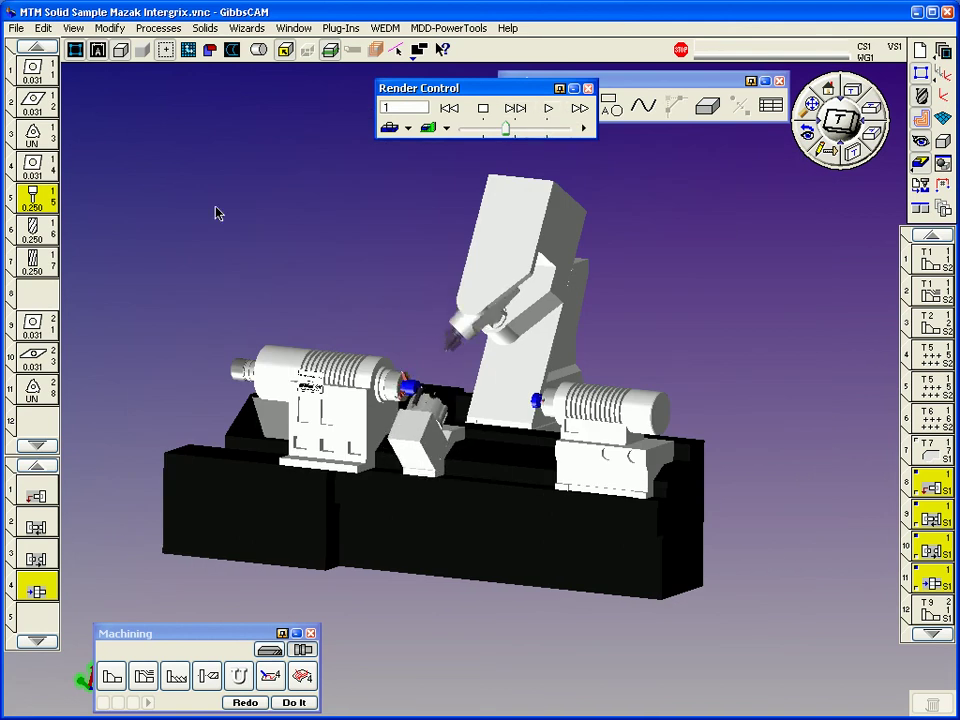
drag(227, 227, 600, 484)
middle_drag(405, 349, 360, 566)
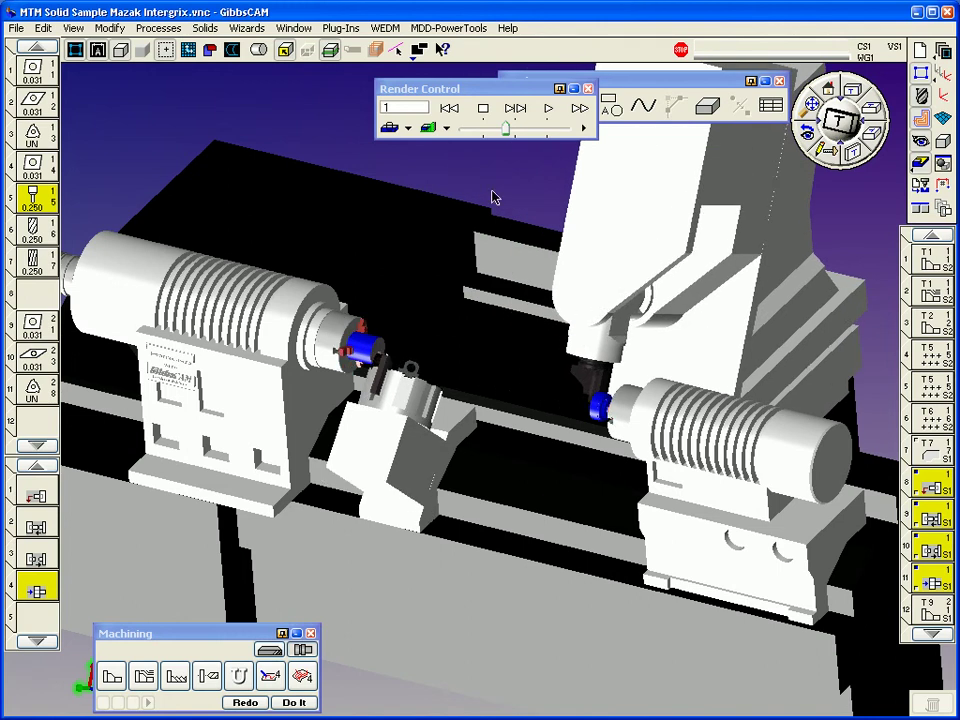
- Change the simulated tools from transparent to solid display and increase the simulation speed while examining the cutting at both spindles
click(408, 128)
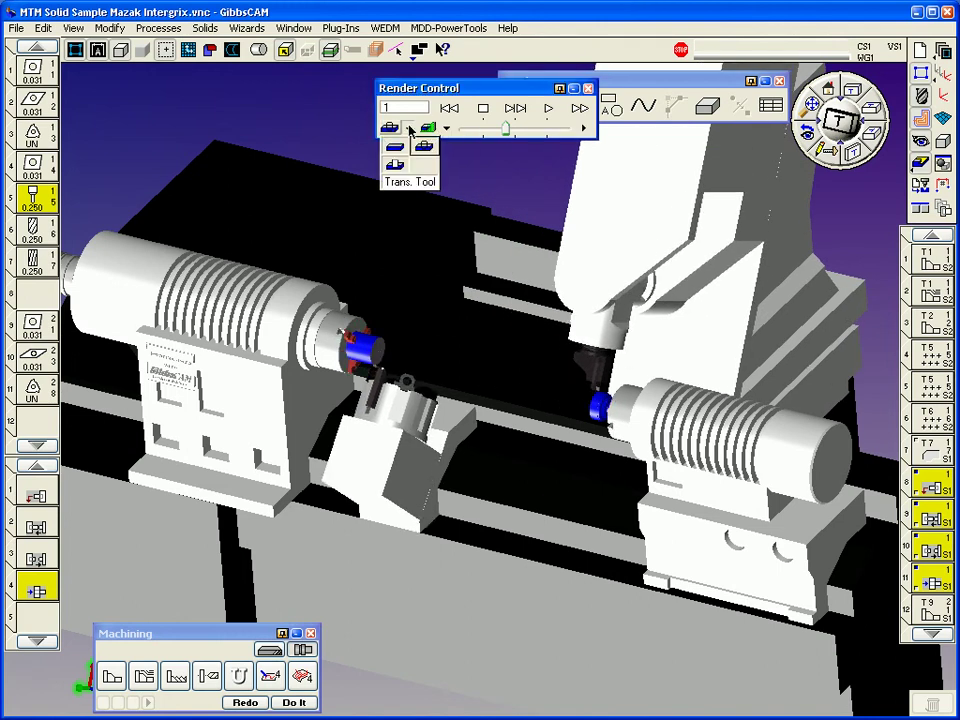
click(396, 167)
drag(321, 240, 692, 540)
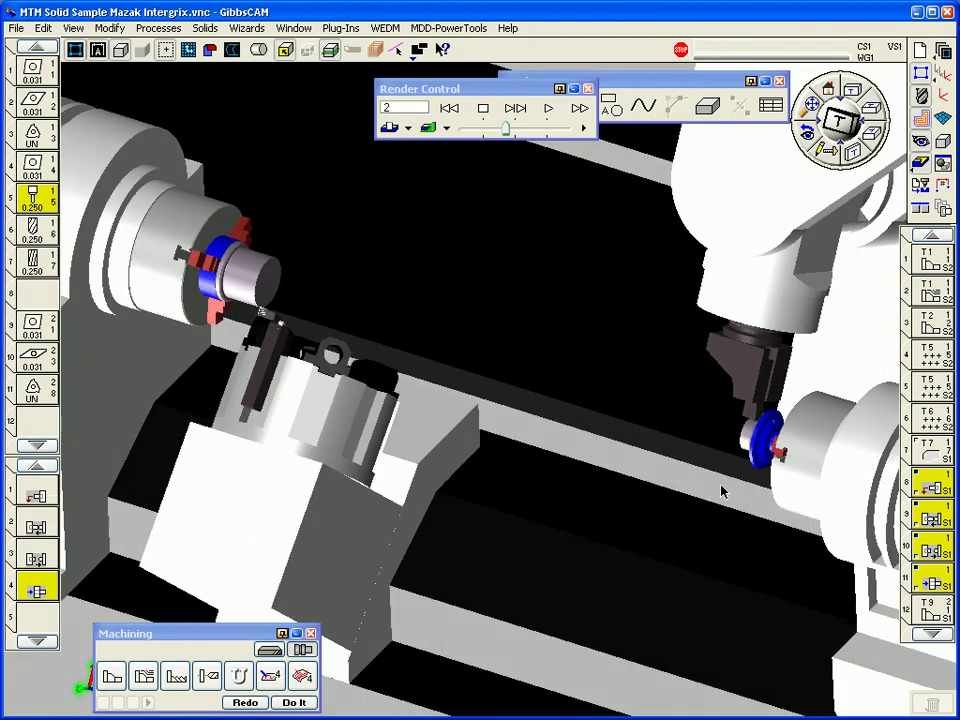
click(522, 127)
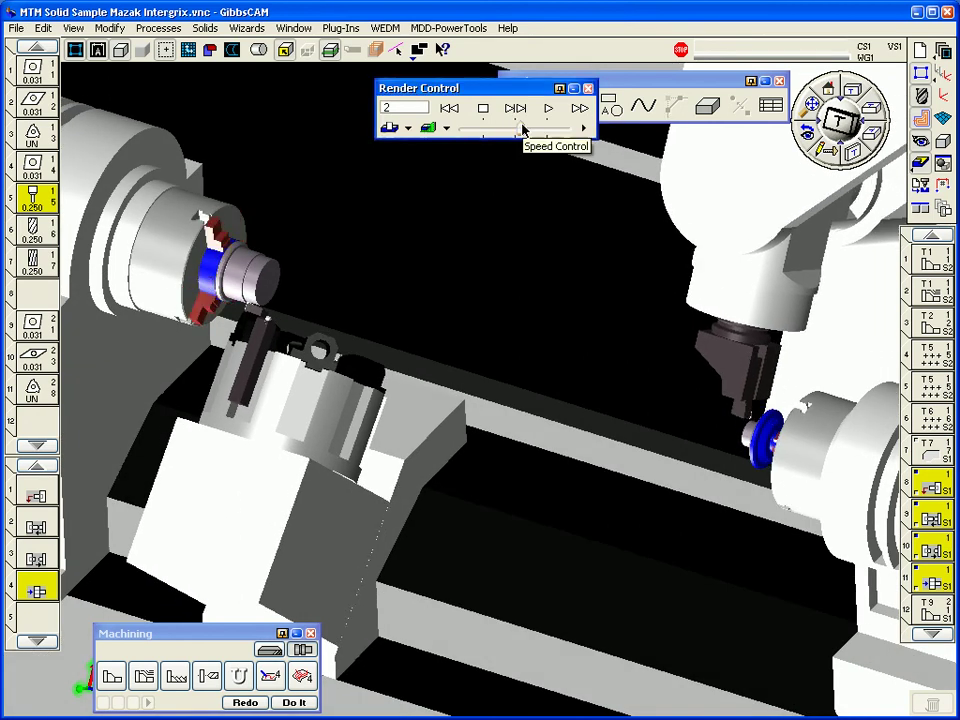
mouse_move(522, 128)
mouse_down()
mouse_move(500, 130)
mouse_move(536, 128)
mouse_up()
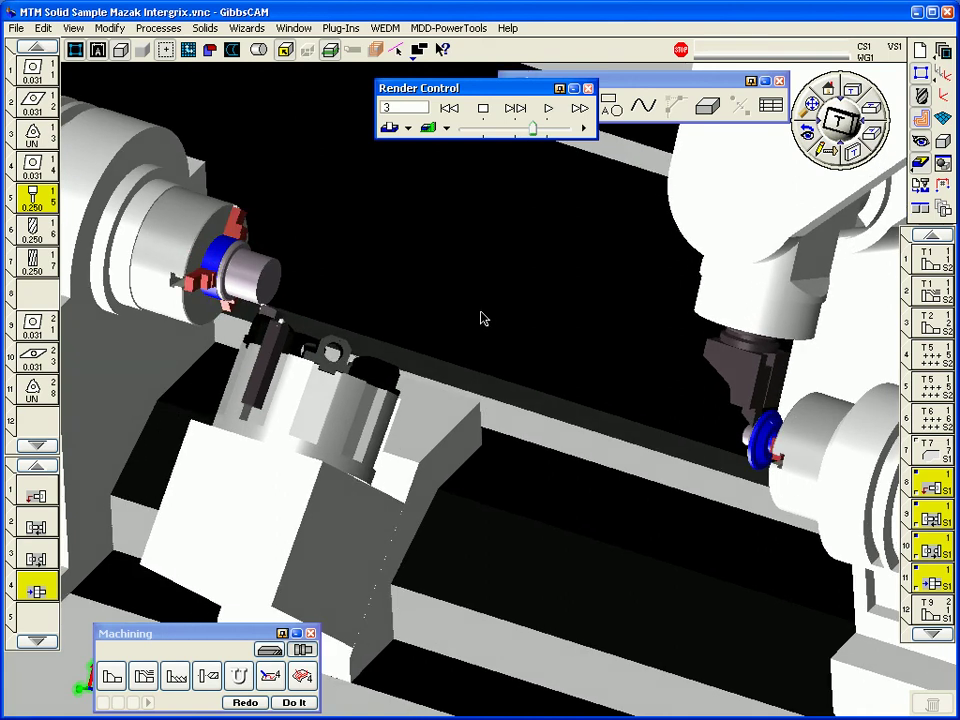
- Apply the custom viewset listed below the internal viewsets to the simulation, and close its floating part window to leave three views
click(418, 53)
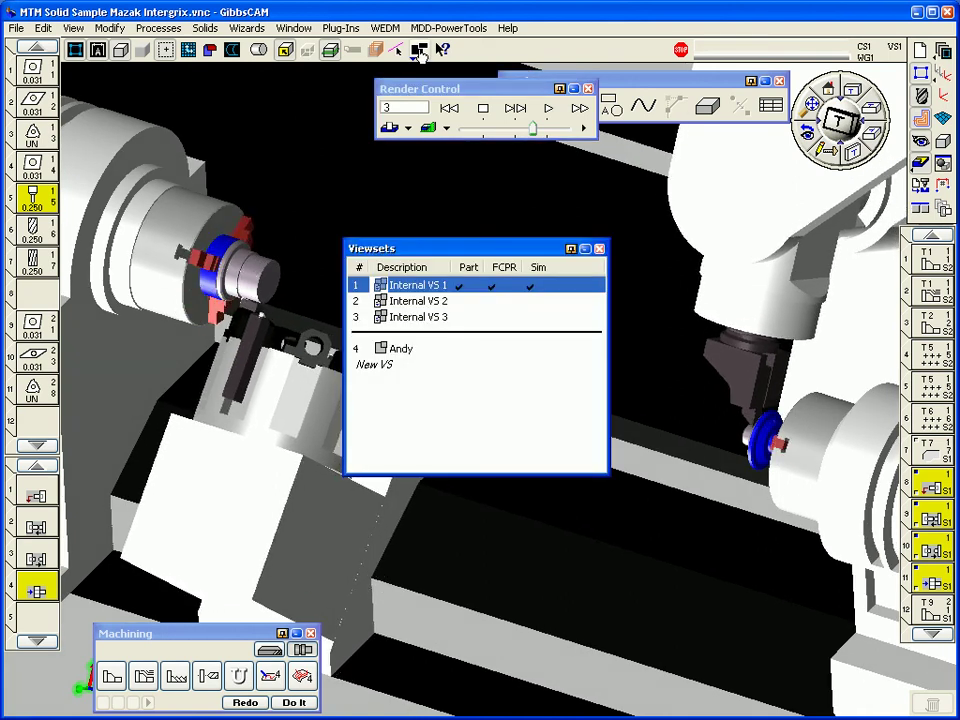
double_click(400, 349)
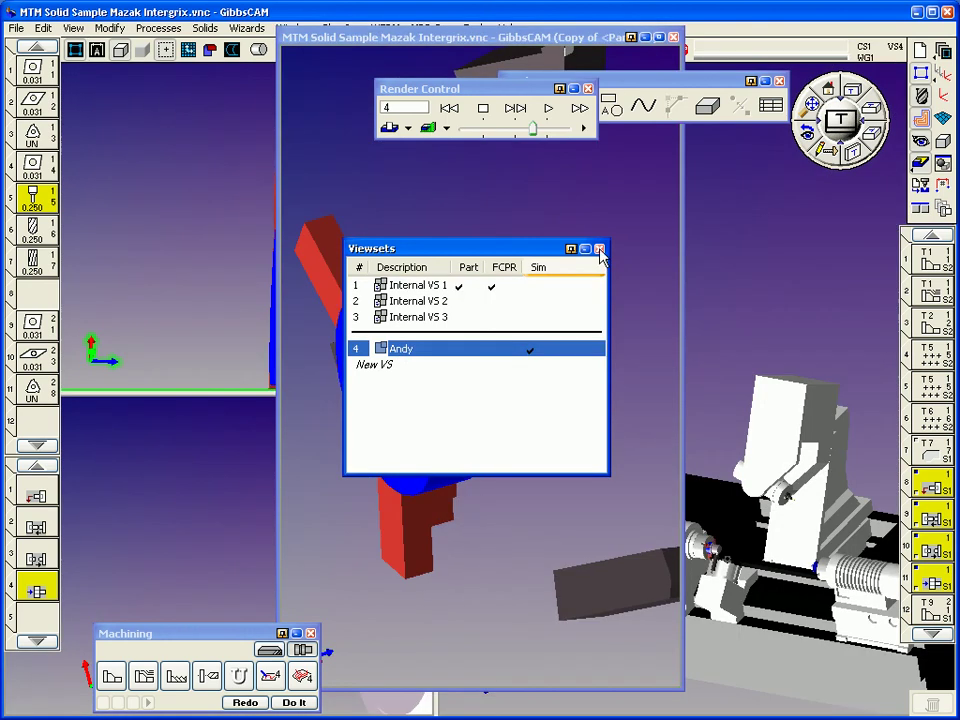
click(599, 248)
click(673, 37)
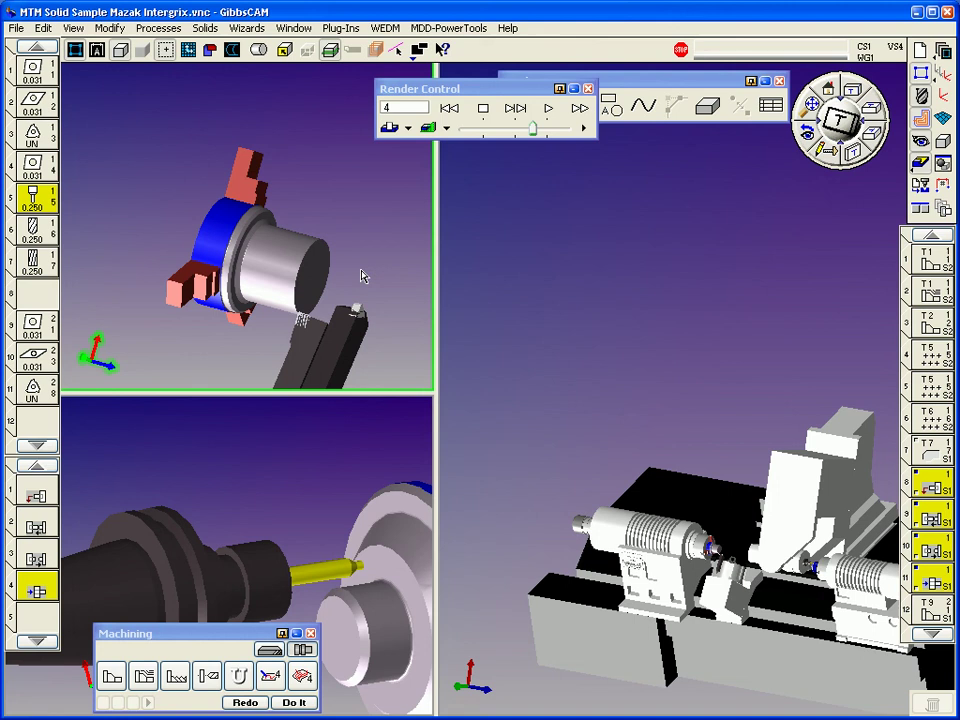
- Reframe the drilling close-up to show the whole disc-shaped part and chuck, and enlarge the machine view around both spindles
click(331, 522)
middle_drag(329, 522, 224, 446)
scroll(309, 489, down, 3)
middle_drag(668, 452, 549, 212)
middle_drag(855, 384, 747, 527)
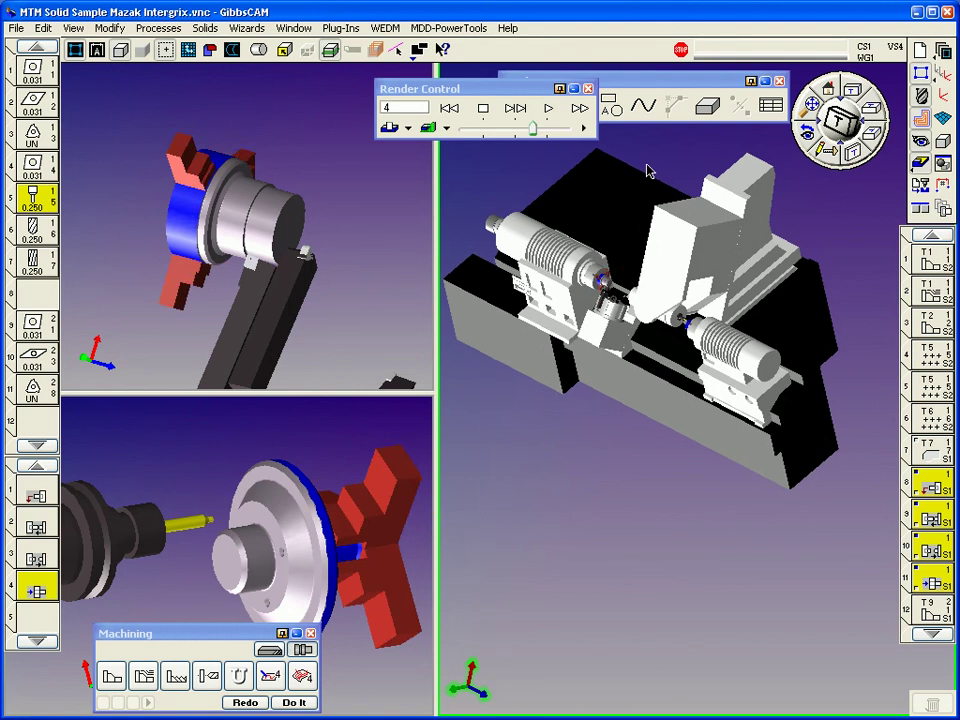
middle_drag(647, 167, 727, 259)
mouse_move(763, 396)
mouse_down()
mouse_move(604, 208)
mouse_move(490, 163)
mouse_up()
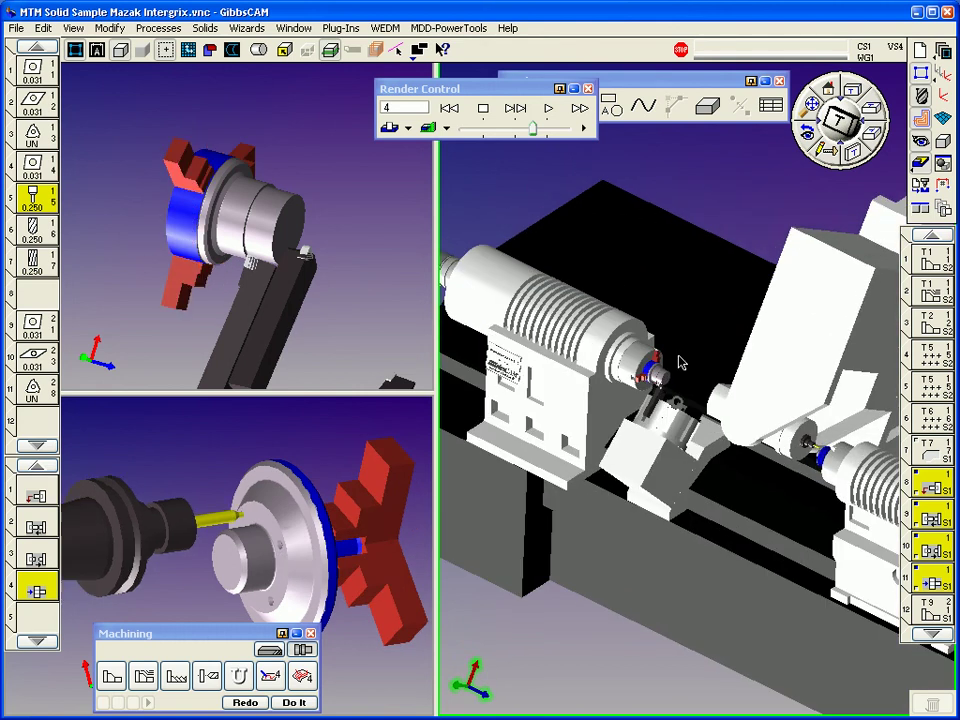
middle_drag(625, 287, 552, 211)
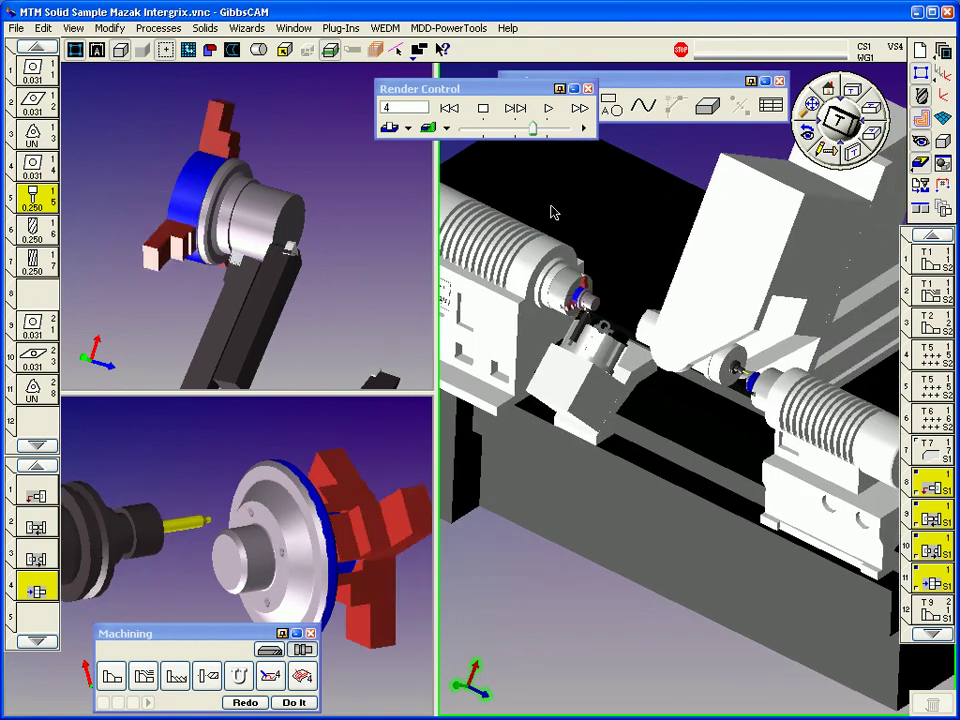